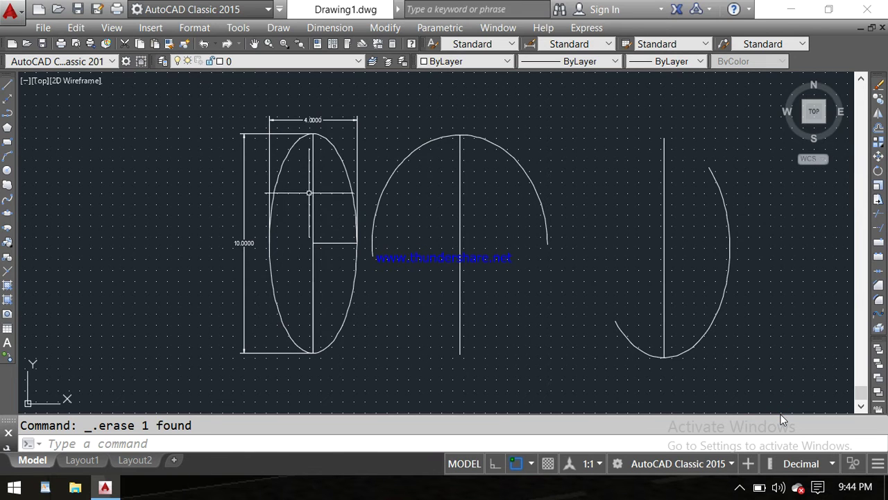
- Zoom and pan the view left to clear space right of the arcs
scroll(259, 216, up, 1)
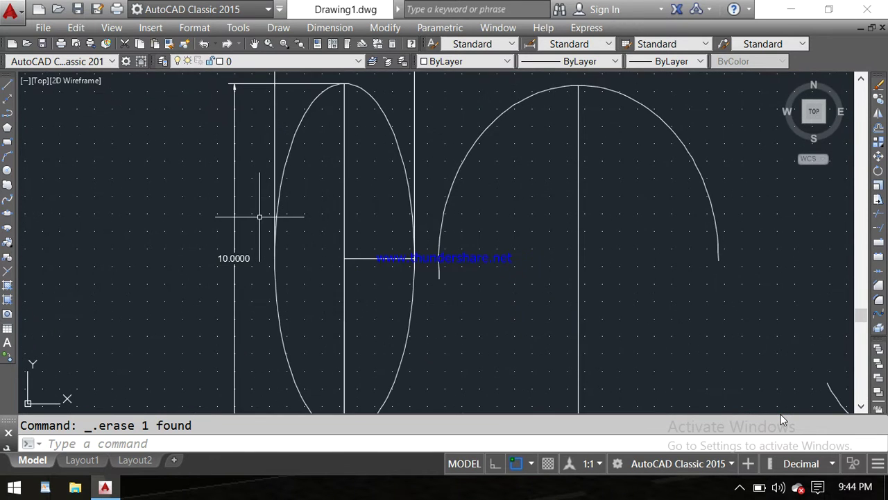
scroll(259, 216, down, 3)
scroll(191, 209, up, 2)
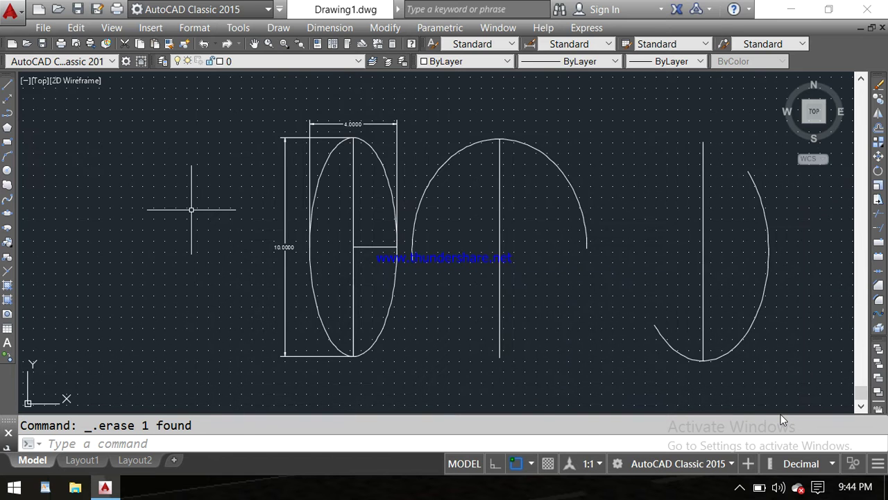
scroll(190, 208, up, 2)
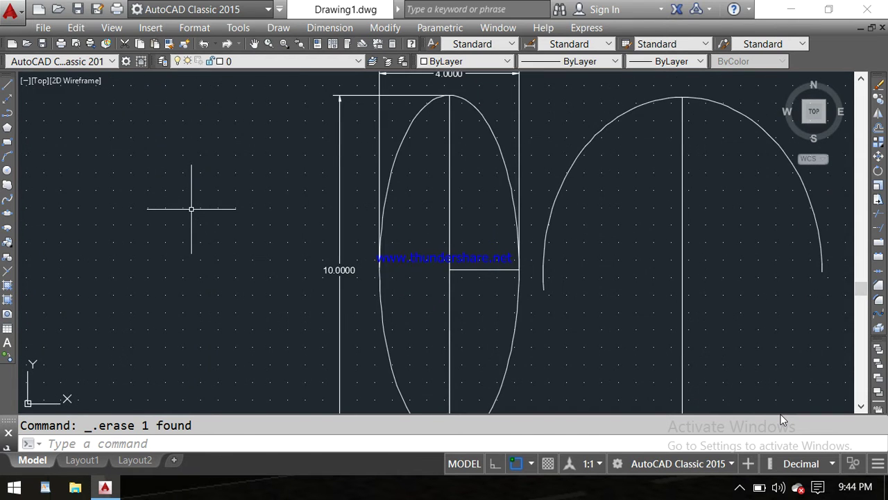
scroll(190, 208, down, 4)
scroll(203, 193, up, 2)
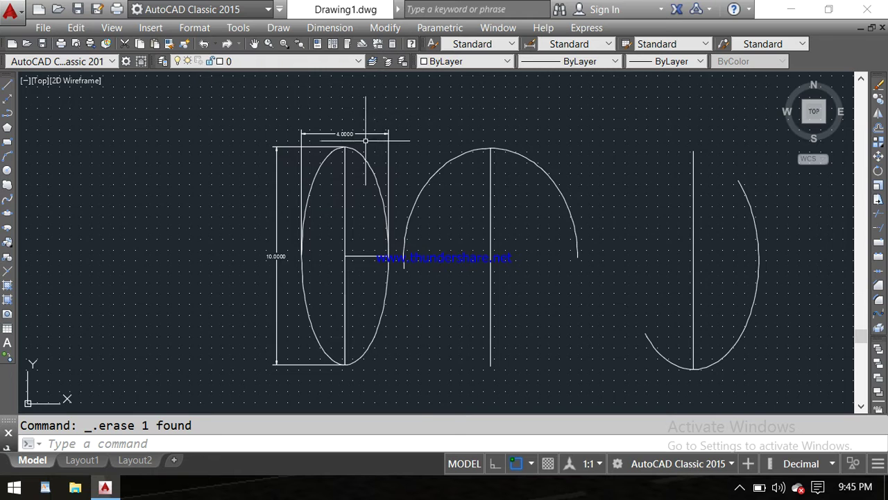
scroll(316, 145, up, 2)
scroll(315, 146, down, 2)
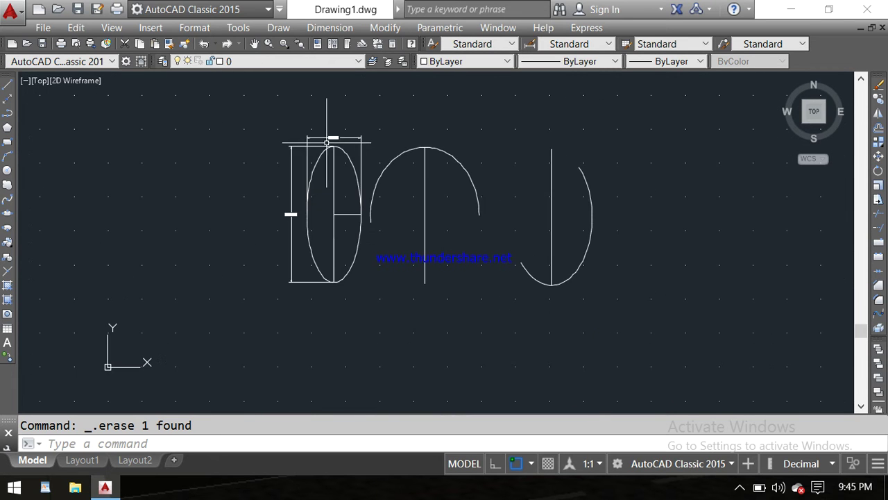
scroll(327, 147, up, 2)
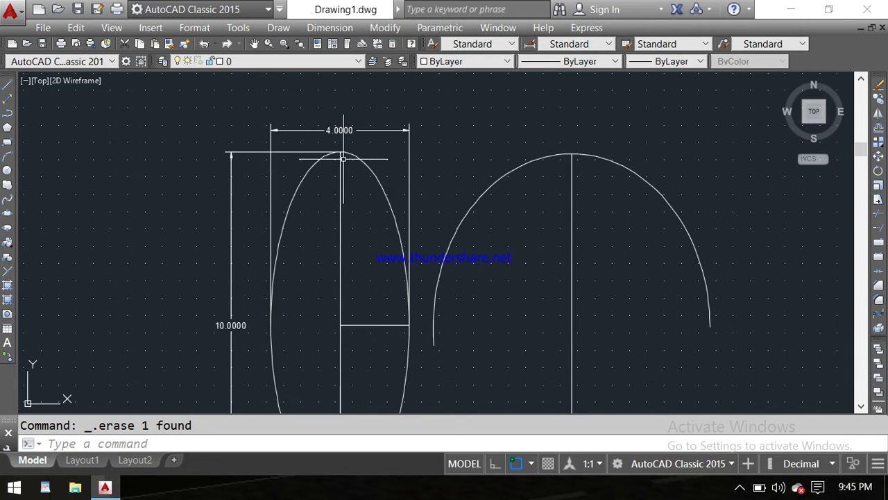
scroll(339, 148, down, 2)
middle_drag(356, 173, 356, 143)
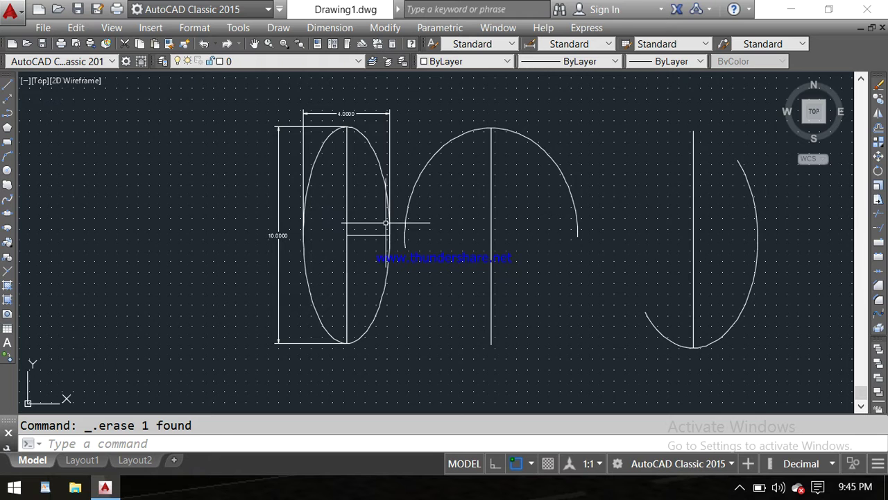
scroll(352, 115, up, 4)
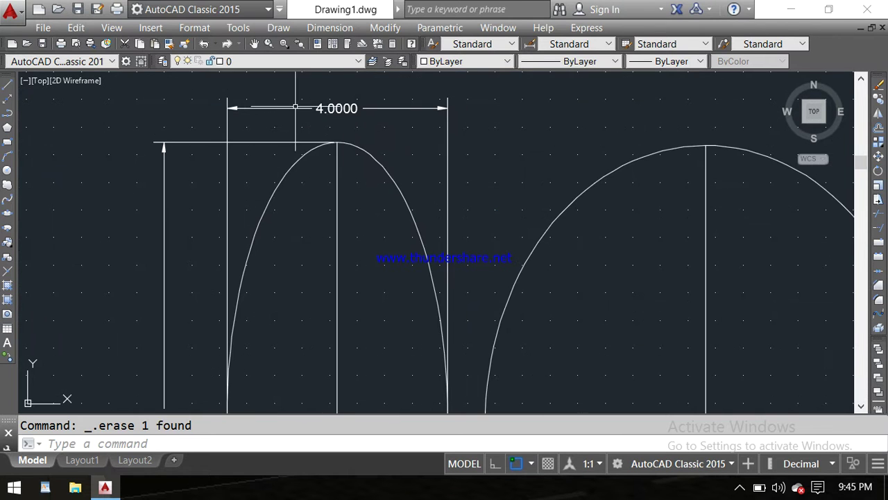
scroll(344, 125, down, 3)
scroll(337, 242, down, 3)
scroll(337, 242, up, 1)
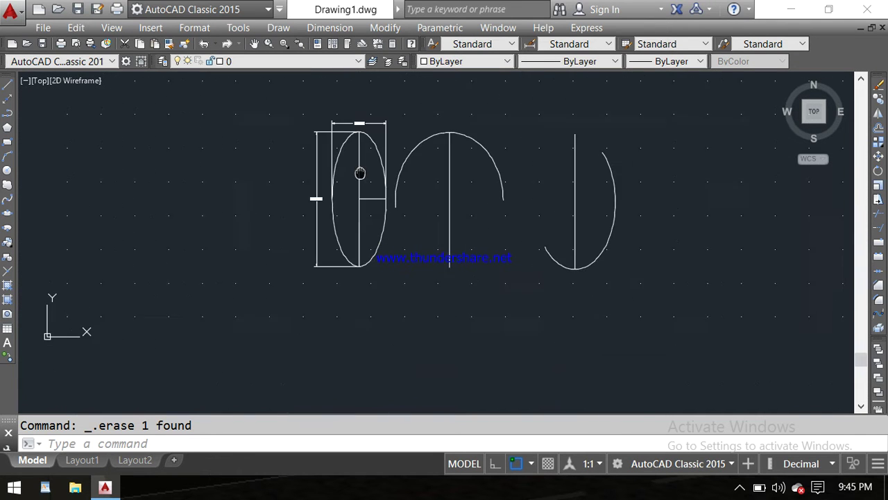
scroll(320, 315, up, 1)
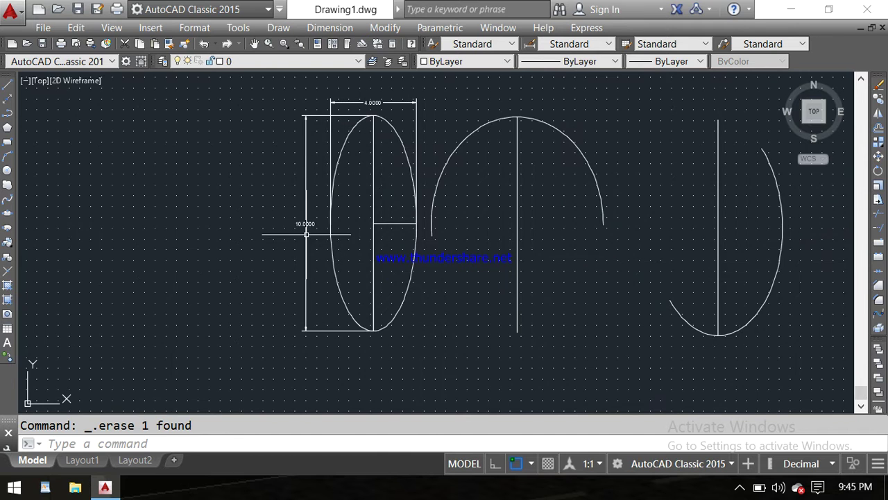
scroll(298, 227, up, 4)
scroll(298, 227, down, 3)
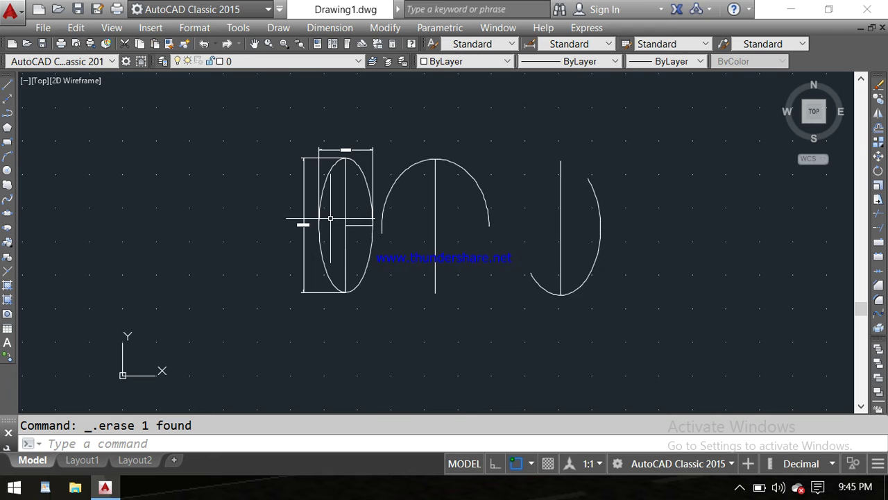
scroll(330, 218, up, 2)
scroll(330, 218, down, 2)
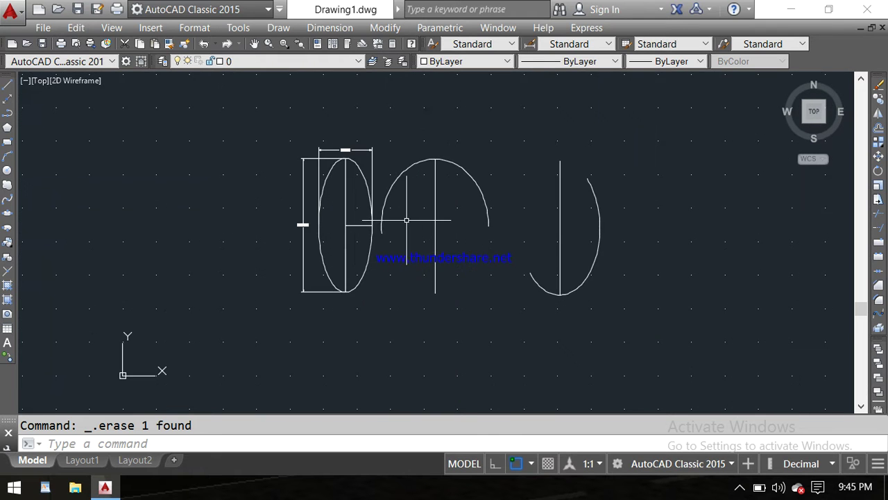
middle_drag(488, 206, 316, 212)
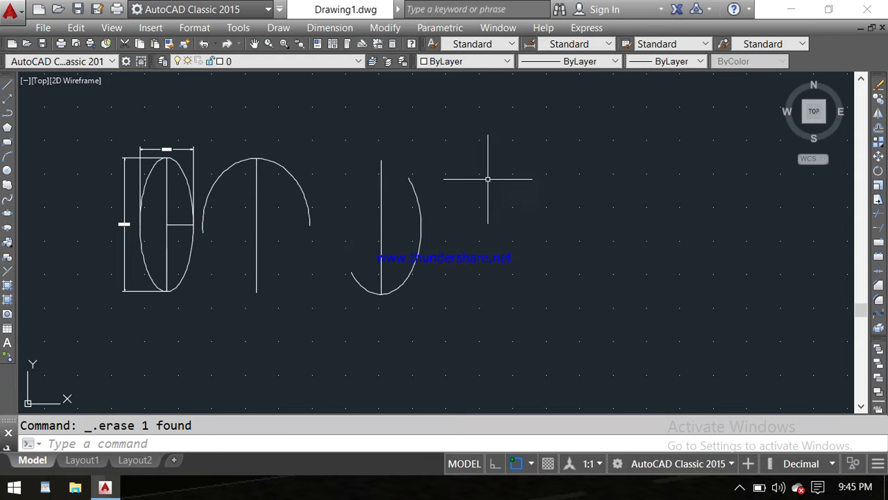
middle_drag(560, 206, 522, 208)
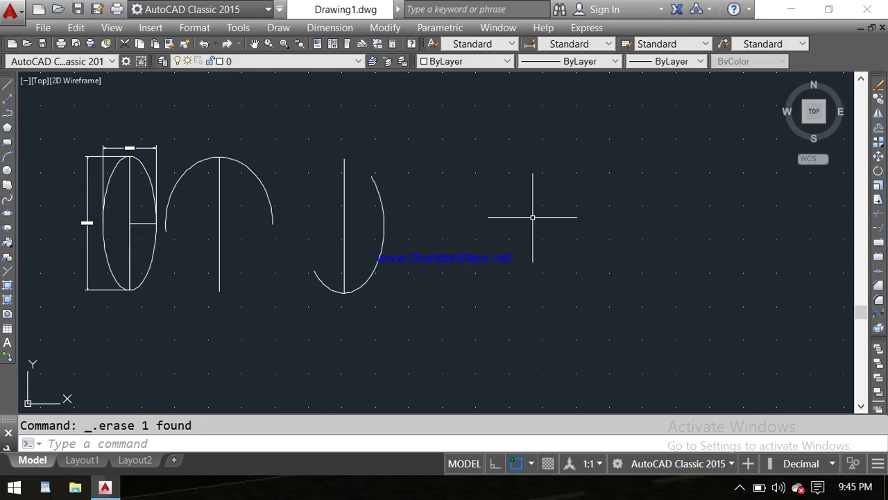
- Draw an upright ellipse with Ortho on, a 10-unit vertical axis and other-axis distance 2
text(el)
key(Return)
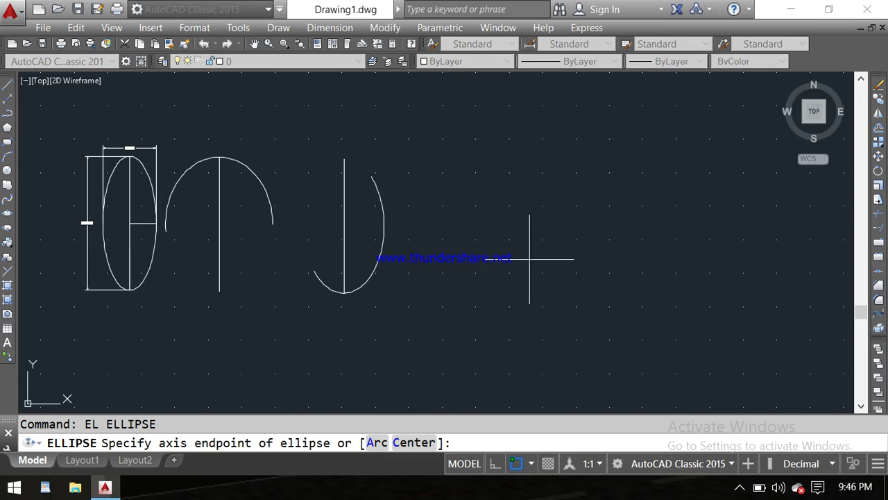
click(533, 141)
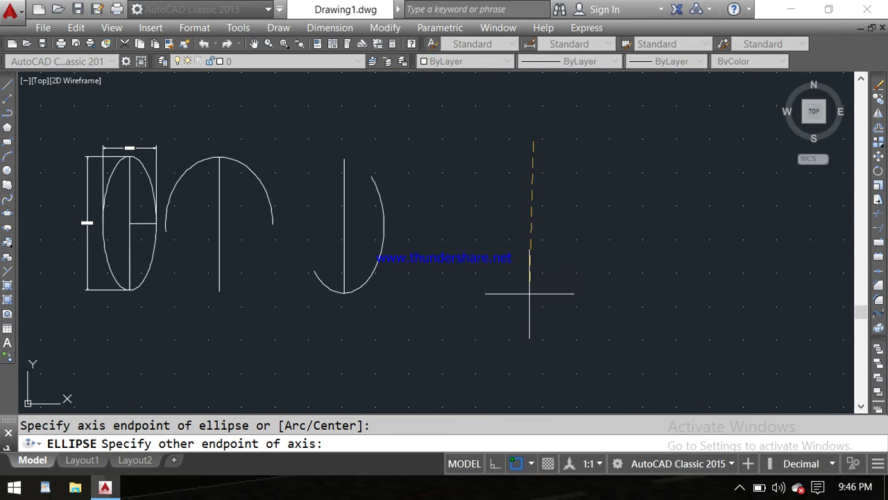
click(494, 463)
text(10)
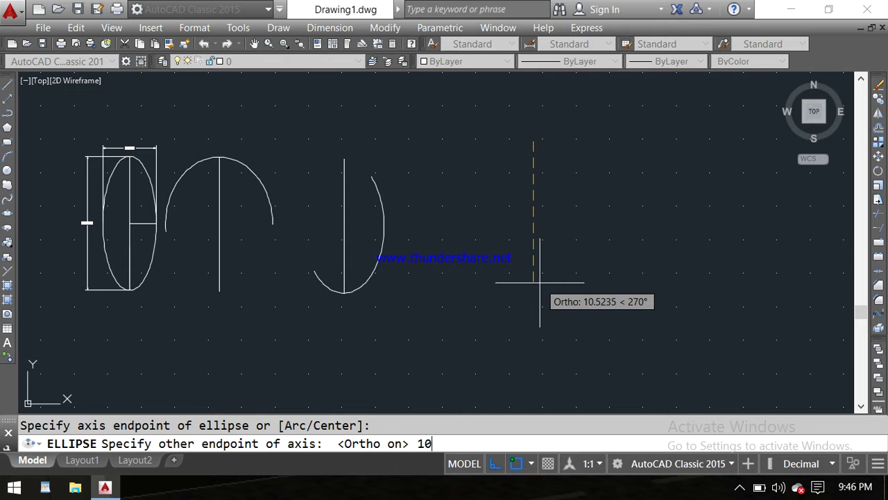
key(Return)
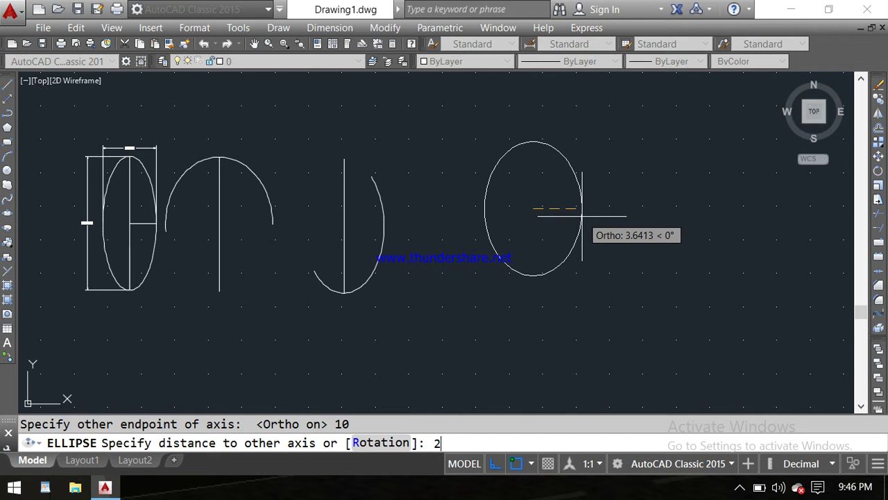
key(Return)
scroll(532, 148, up, 2)
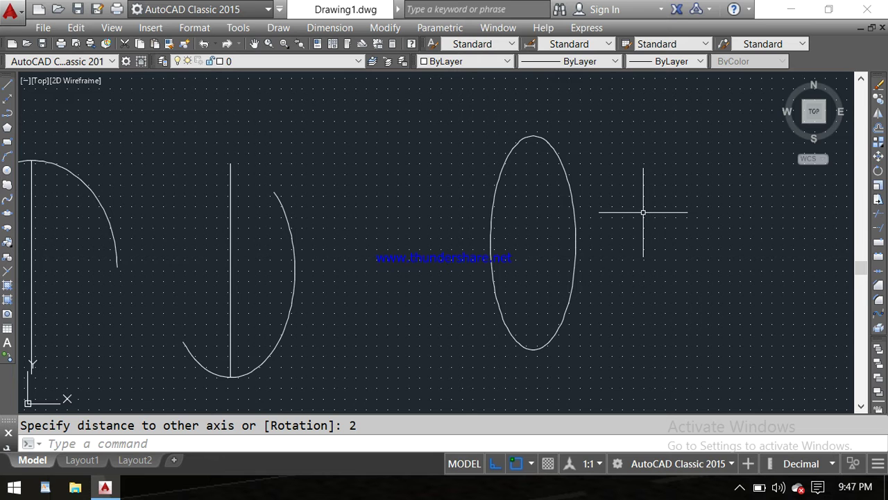
- Add a 4.0000 linear dimension across the tall ellipse's width
click(340, 28)
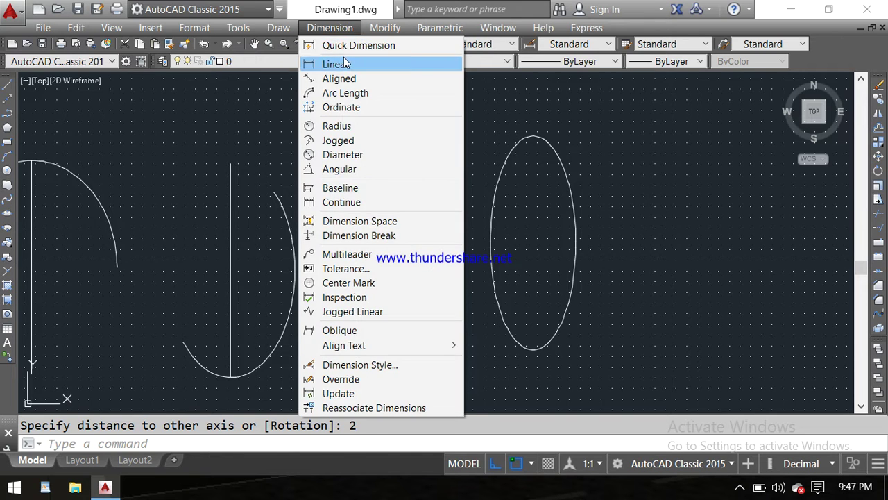
click(342, 60)
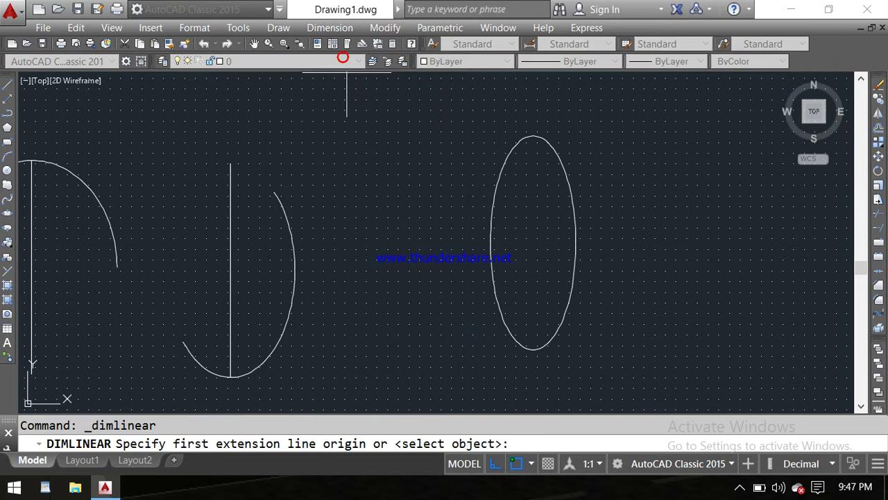
click(533, 243)
click(575, 243)
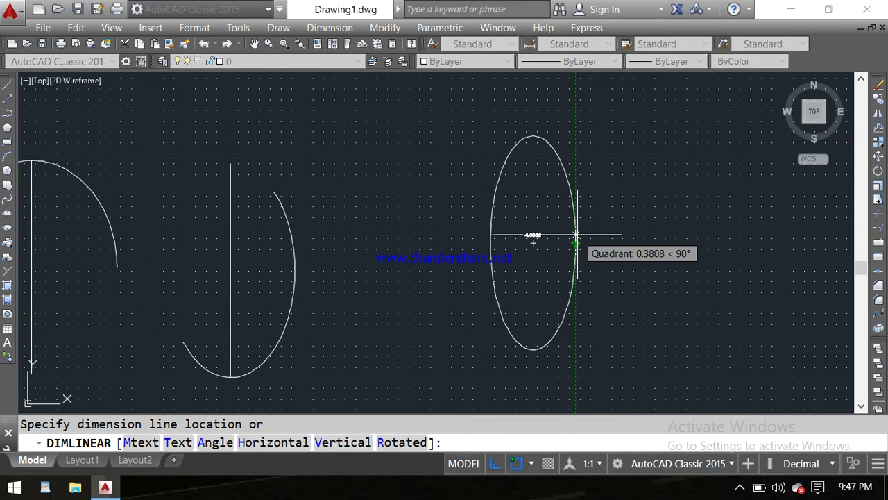
click(575, 236)
scroll(538, 239, up, 6)
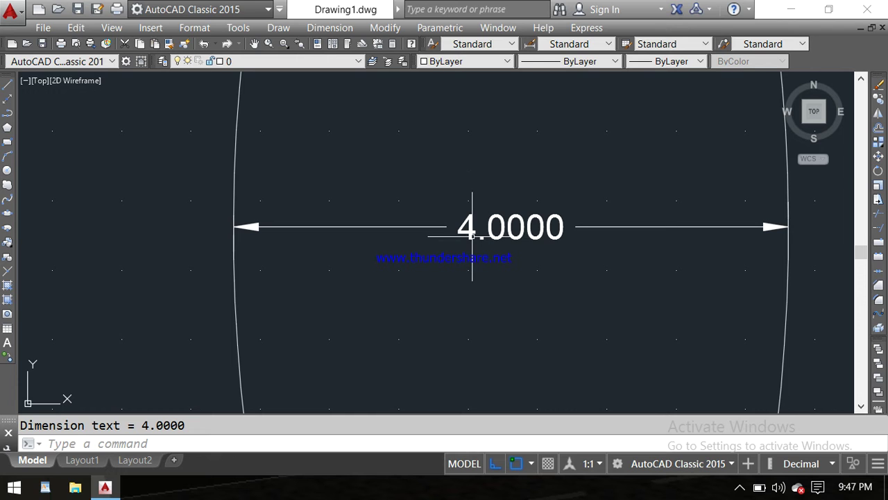
scroll(473, 236, down, 6)
scroll(468, 222, down, 2)
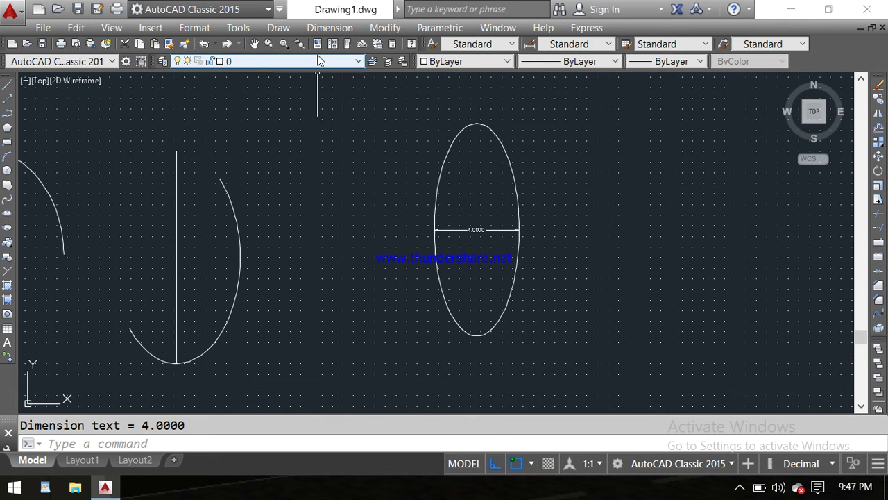
- Add a 10.0000 linear dimension along the ellipse's height, placed on its left
click(330, 28)
click(329, 63)
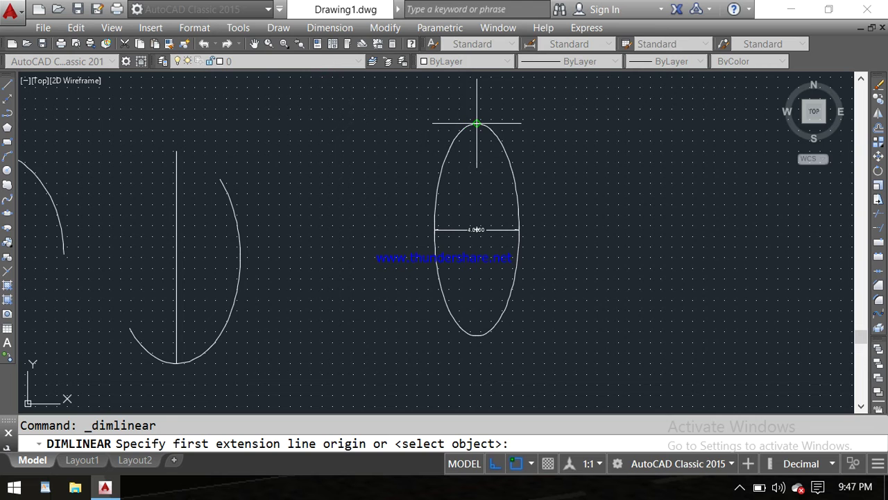
click(477, 124)
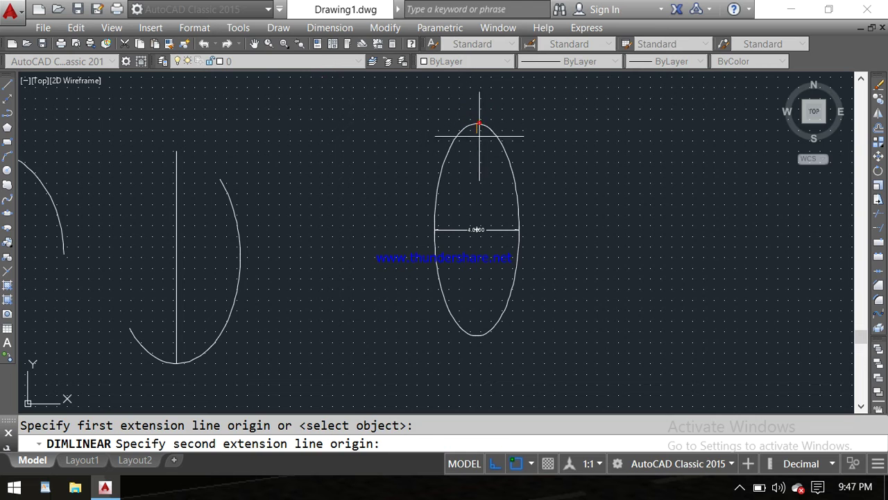
click(476, 335)
click(419, 321)
scroll(420, 221, up, 3)
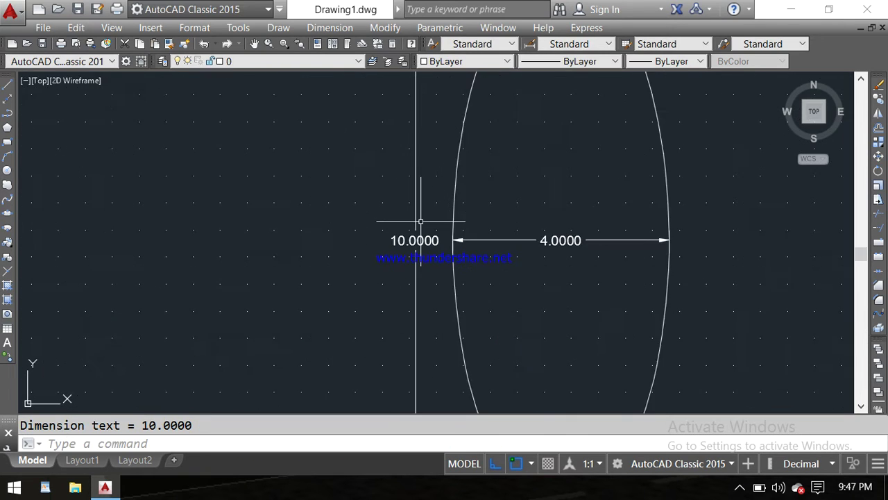
scroll(420, 221, down, 2)
scroll(419, 218, down, 2)
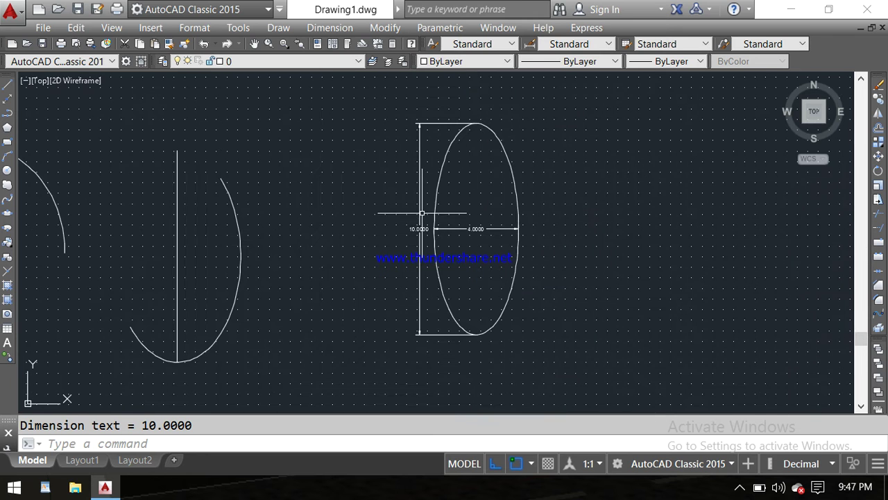
- Select the 10.0000 and 4.0000 dimensions on the tall ellipse and delete them
click(421, 195)
click(416, 197)
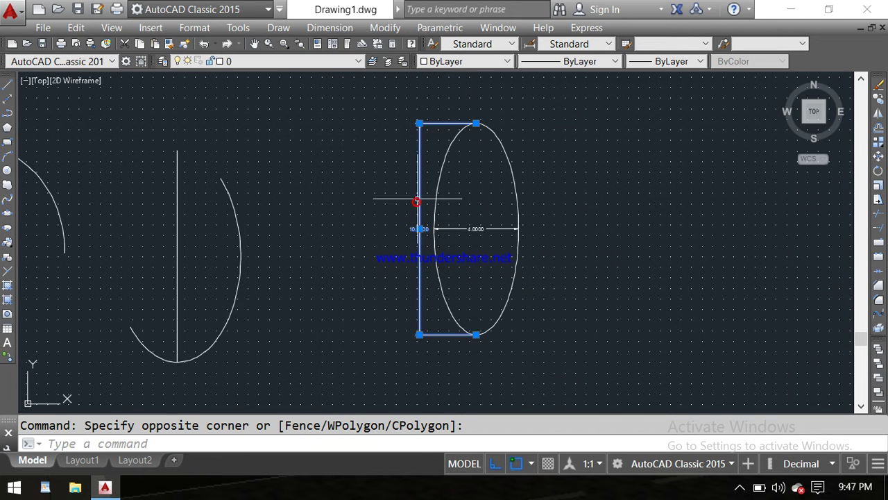
click(479, 228)
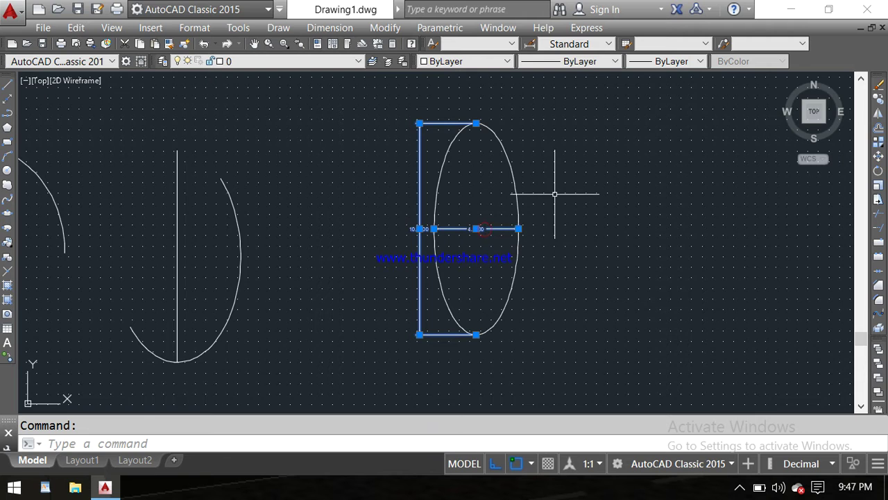
key(Delete)
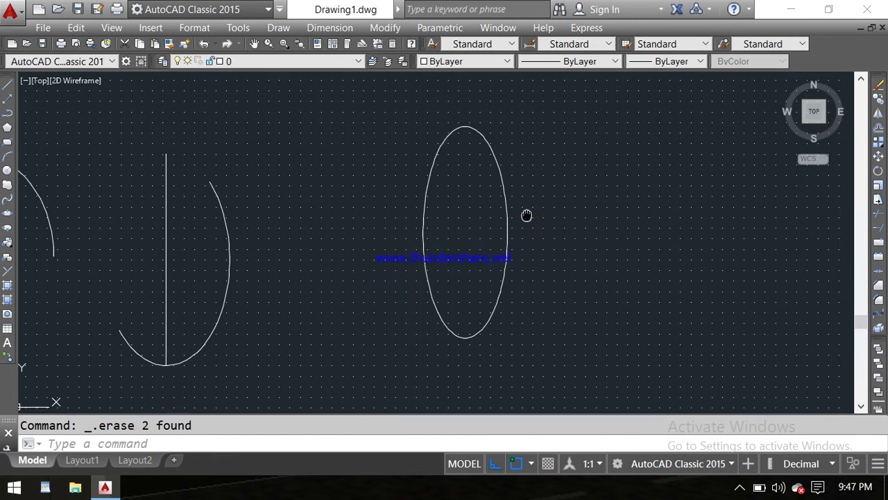
middle_drag(541, 212, 472, 217)
scroll(471, 217, down, 2)
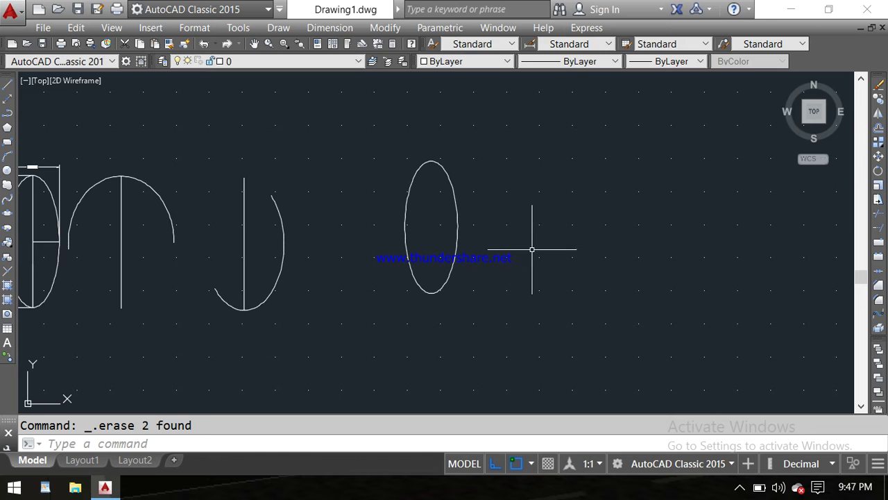
- Draw a center-defined ellipse right of the tall one, with half-axis 4 and other-axis distance 2
text(el)
key(Return)
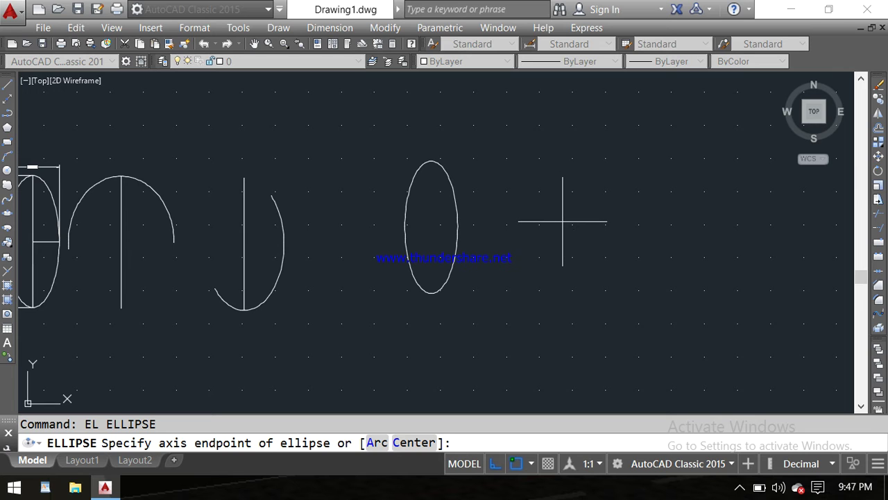
key(Return)
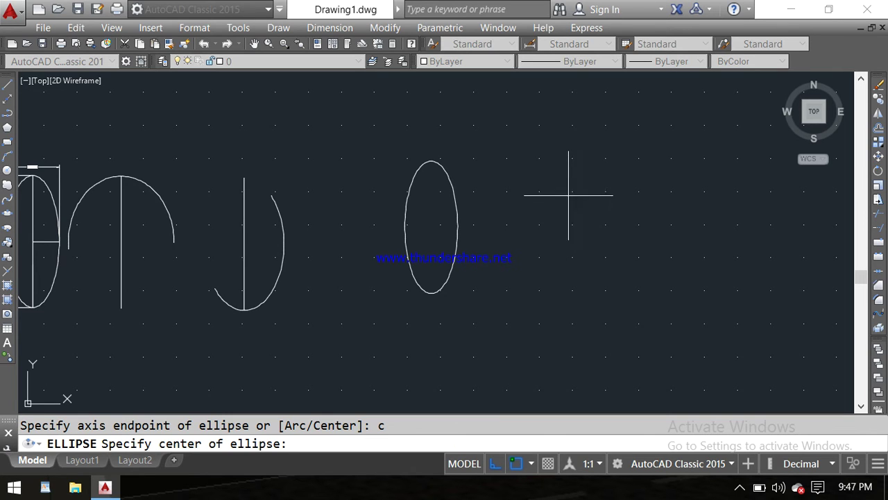
click(585, 219)
text(4)
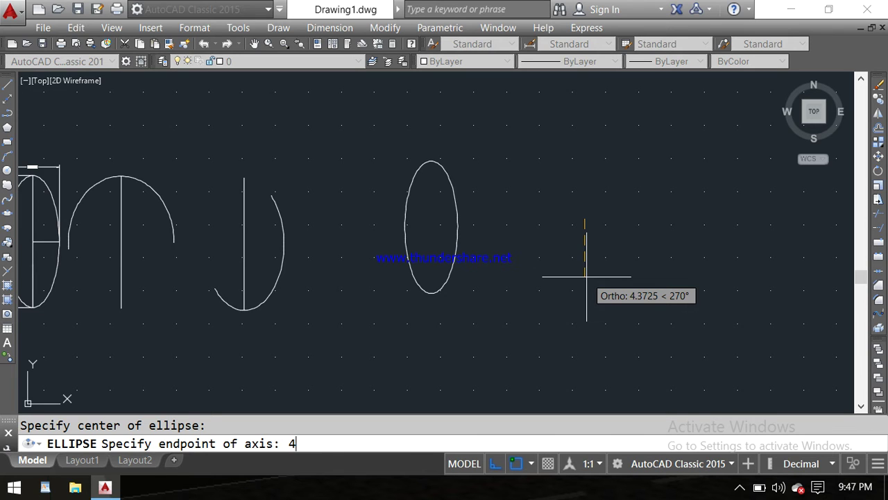
key(Return)
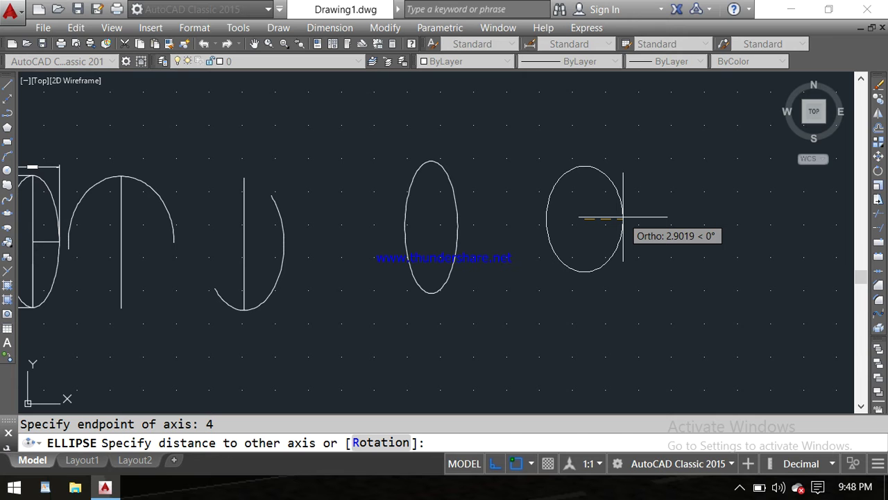
text(2)
key(Return)
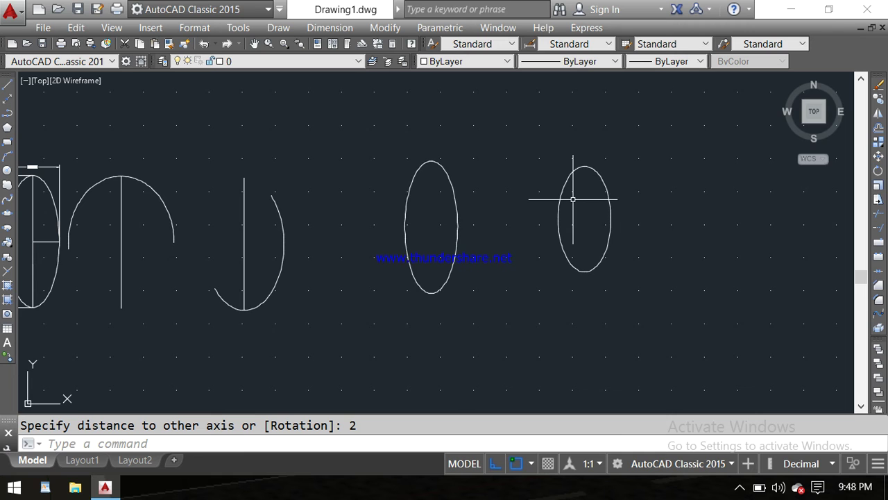
scroll(574, 199, up, 2)
scroll(577, 200, up, 2)
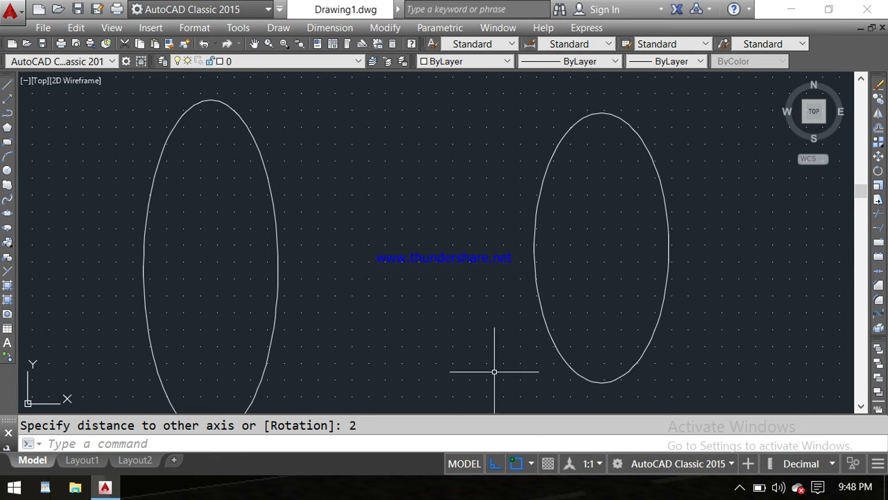
- Add an 8.0000 linear dimension along the new ellipse's height, placed on its left
click(329, 27)
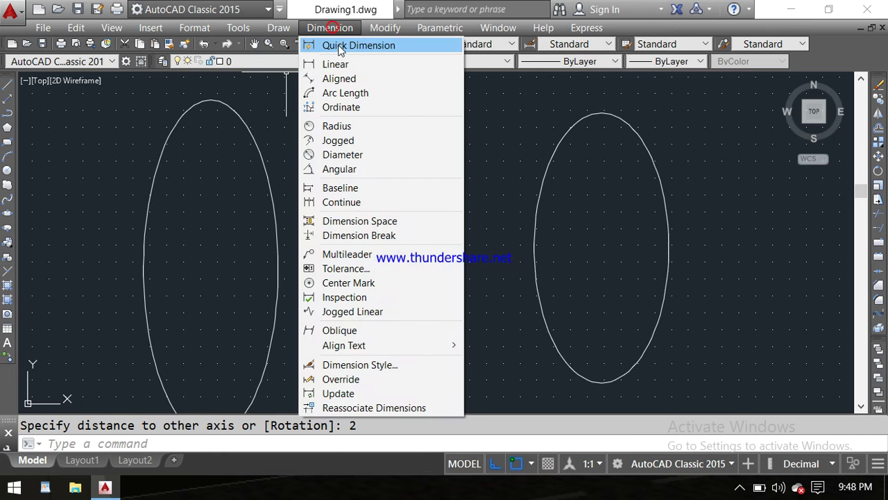
click(339, 60)
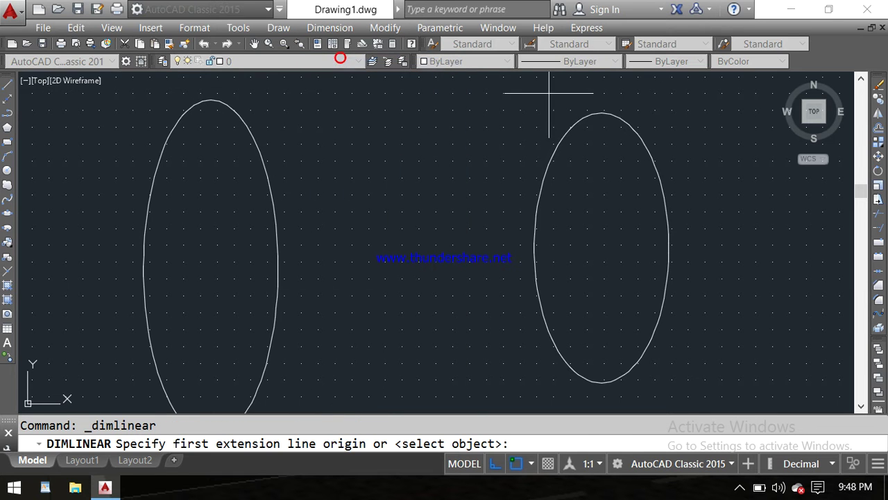
click(600, 113)
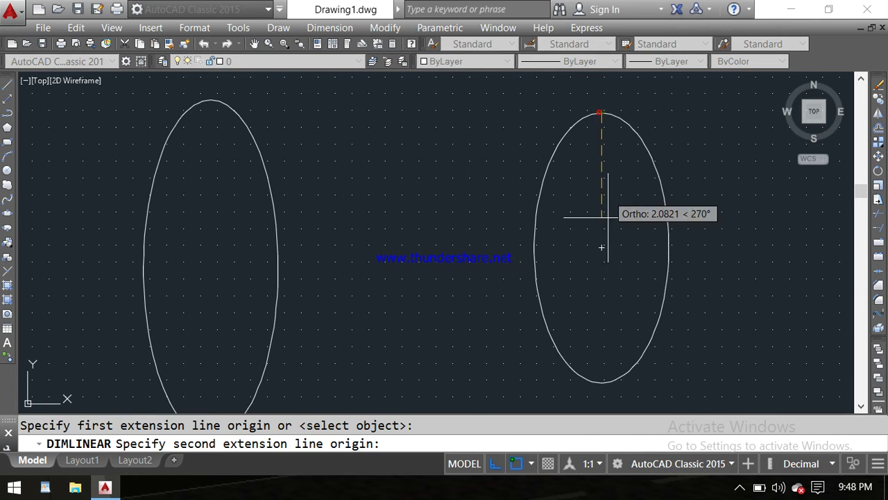
click(602, 381)
click(495, 291)
scroll(482, 291, up, 5)
scroll(476, 247, down, 2)
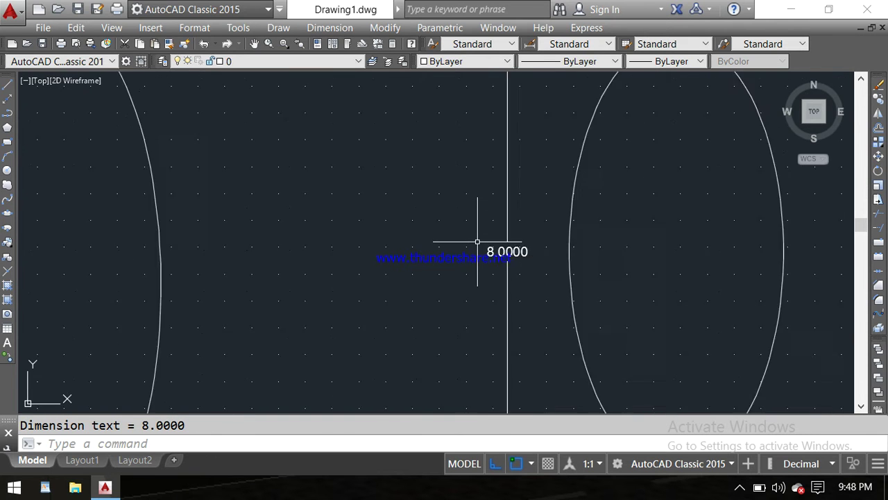
scroll(486, 243, down, 8)
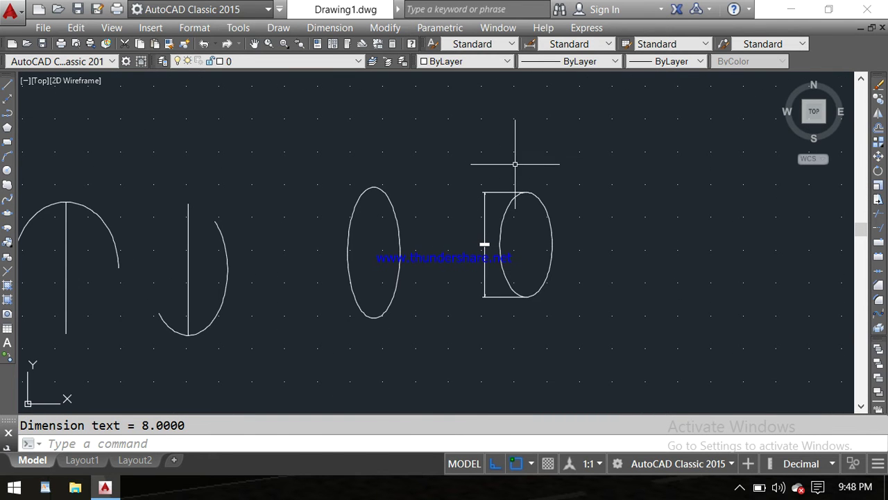
- Add a 4.0000 linear dimension across the new ellipse's width
key(Return)
scroll(519, 242, up, 4)
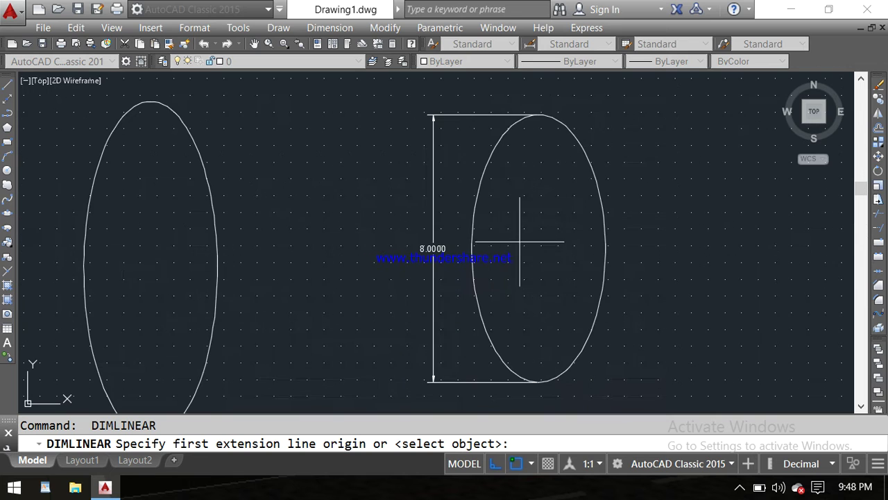
click(472, 248)
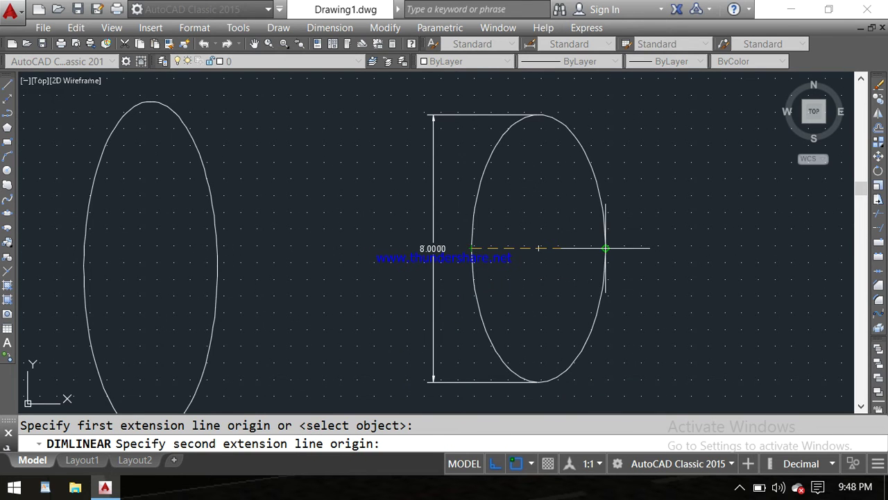
click(606, 248)
click(567, 247)
scroll(556, 250, up, 6)
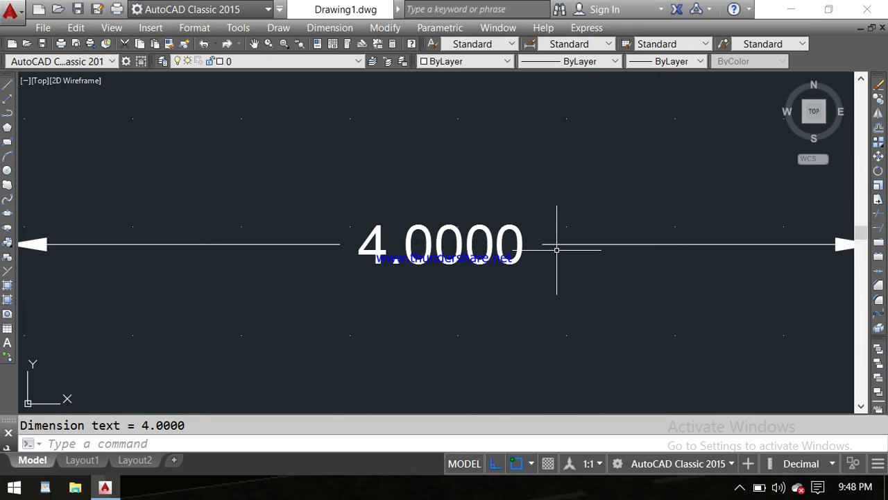
scroll(557, 249, down, 3)
scroll(565, 248, down, 2)
- Window-select the second ellipse with its 8.0000 and 4.0000 dimensions and delete them
click(574, 142)
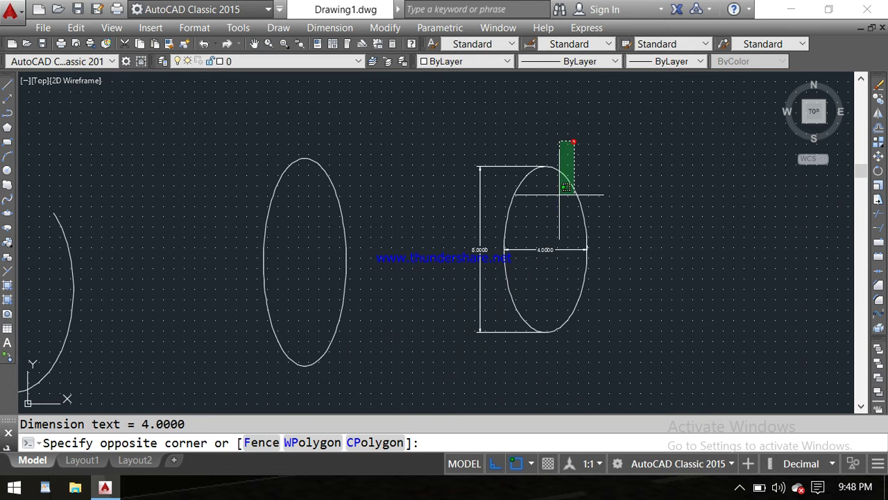
click(498, 343)
key(Delete)
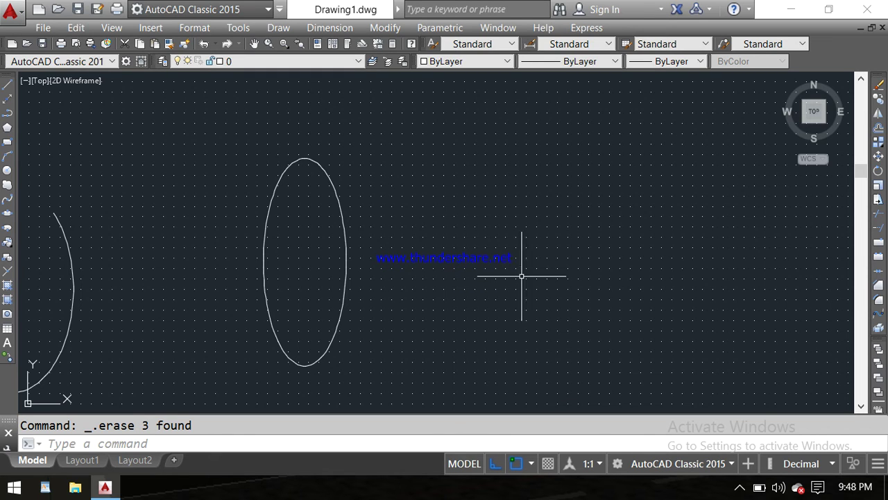
scroll(526, 217, down, 2)
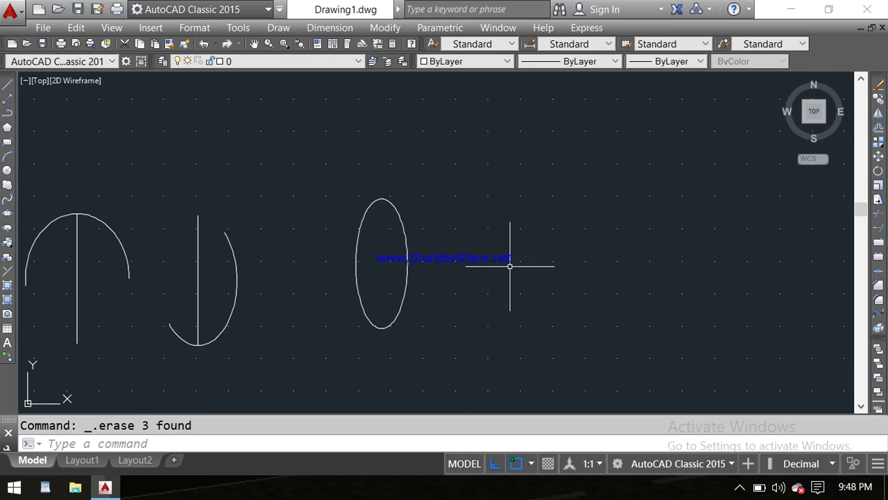
middle_drag(520, 273, 412, 273)
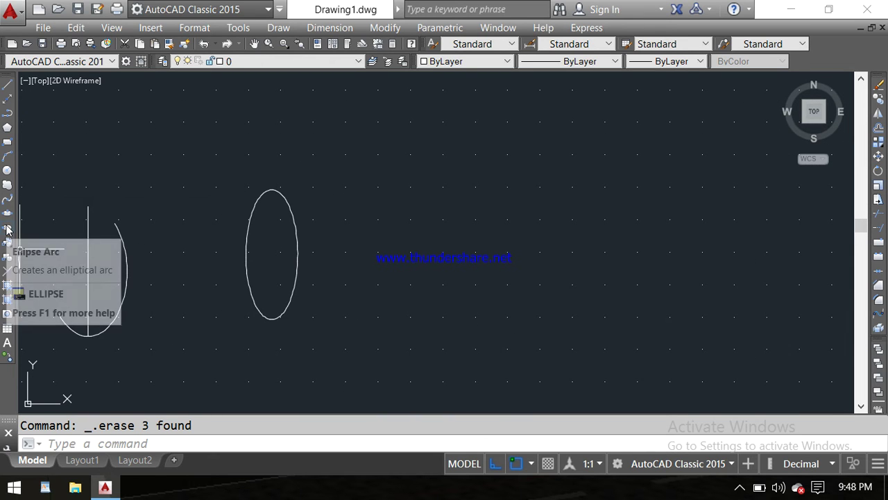
mouse_move(7, 228)
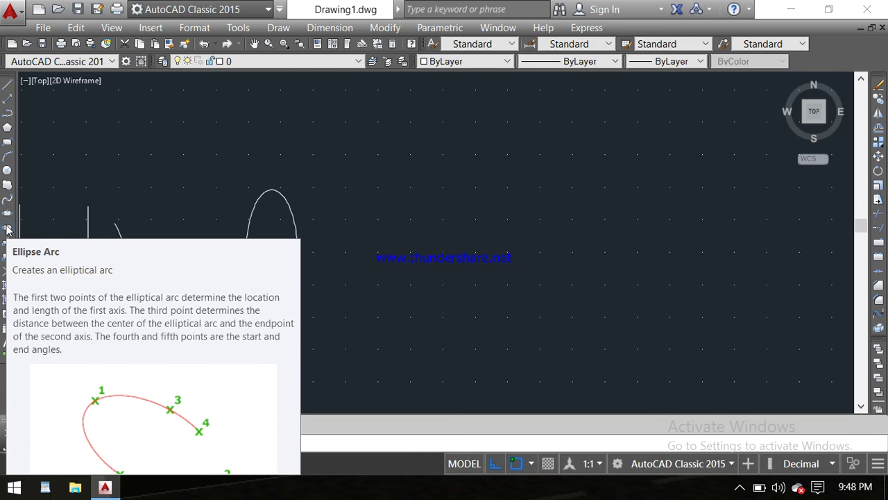
- Draw a C-shaped elliptical arc with an 8-unit axis and distance 3, then turn Ortho off
click(7, 230)
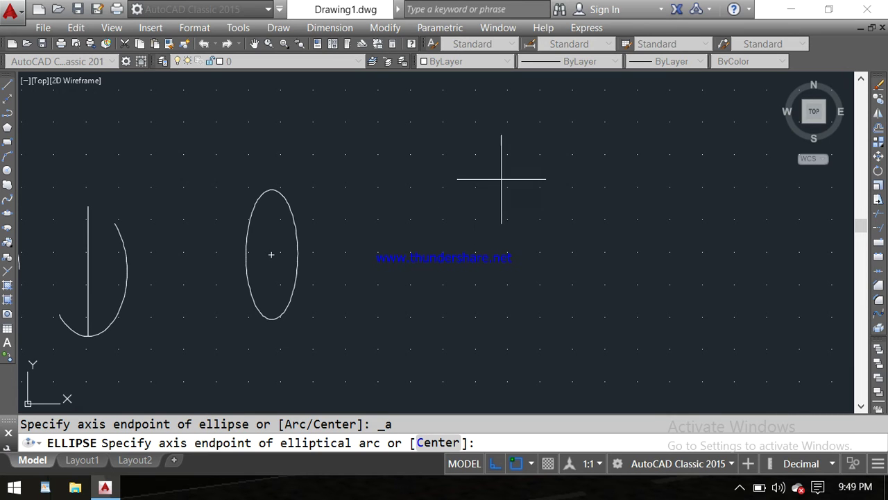
click(503, 179)
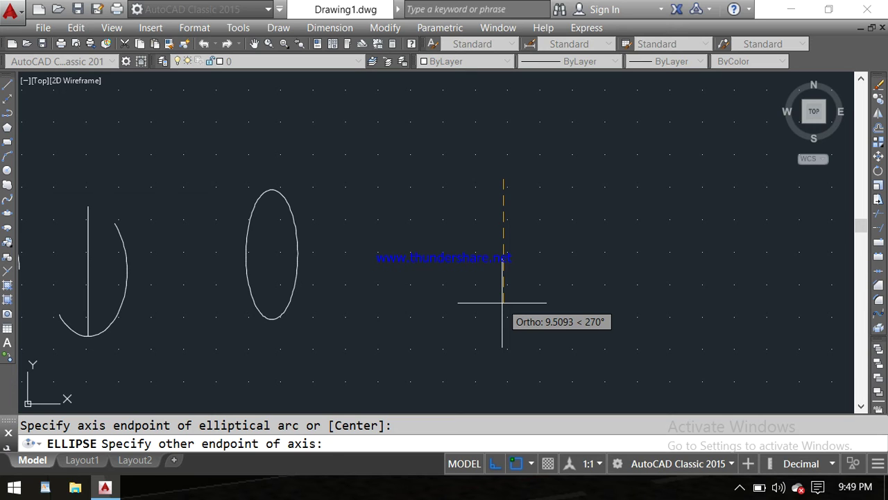
text(8)
key(Return)
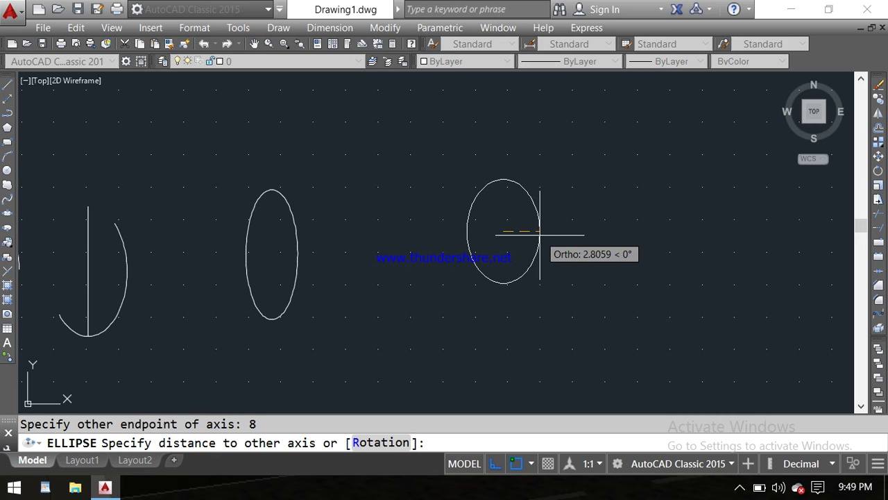
text(3)
key(Return)
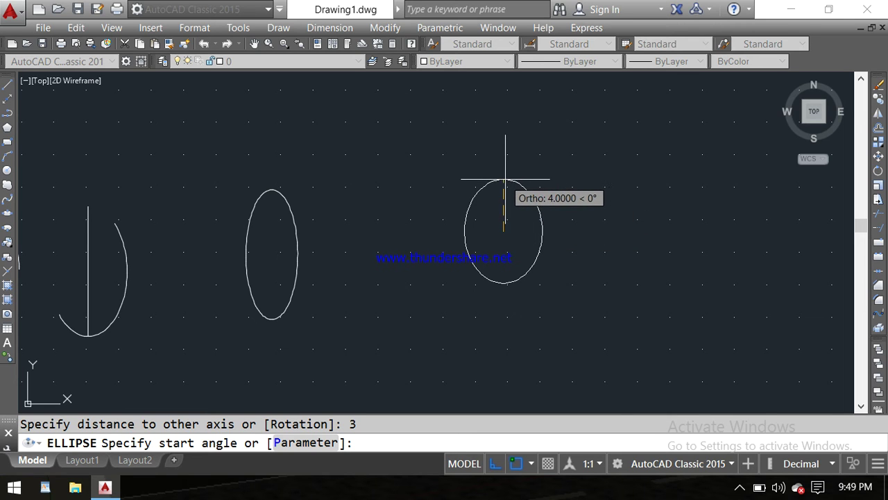
click(504, 180)
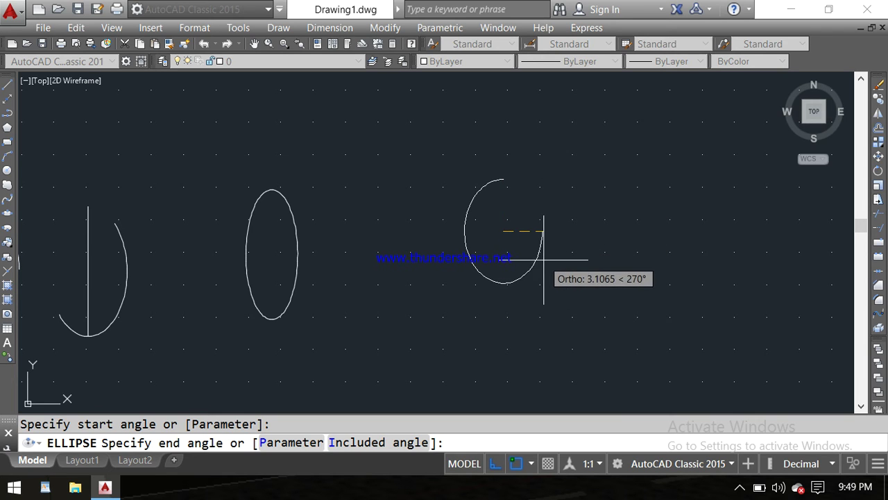
click(520, 292)
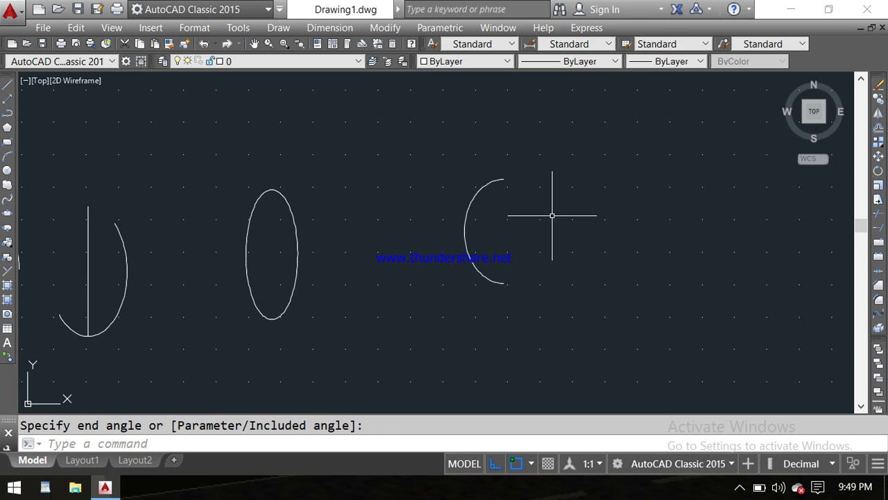
click(494, 463)
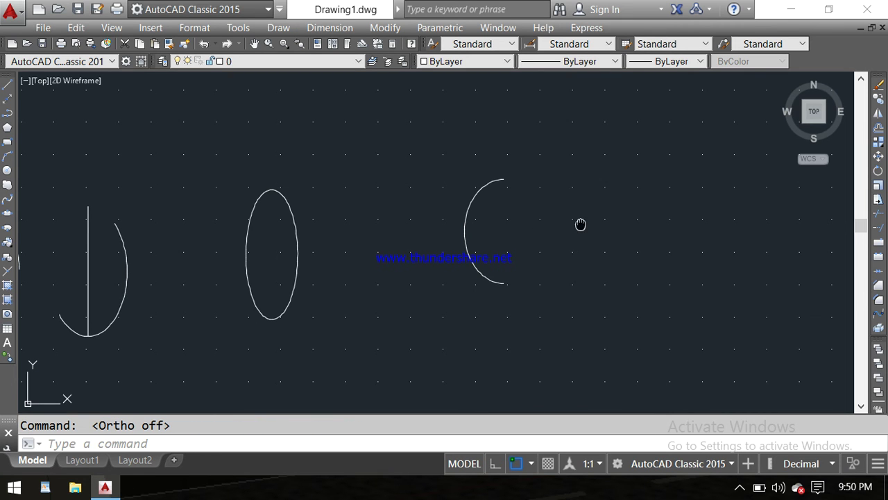
- Draw an elliptical arc with an 8-unit axis and other-axis distance 3, open near its top
middle_drag(581, 224, 455, 234)
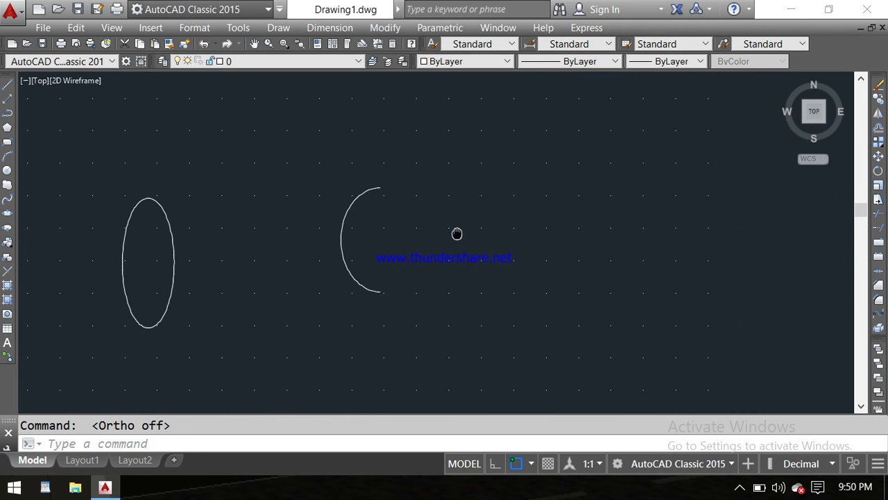
click(7, 227)
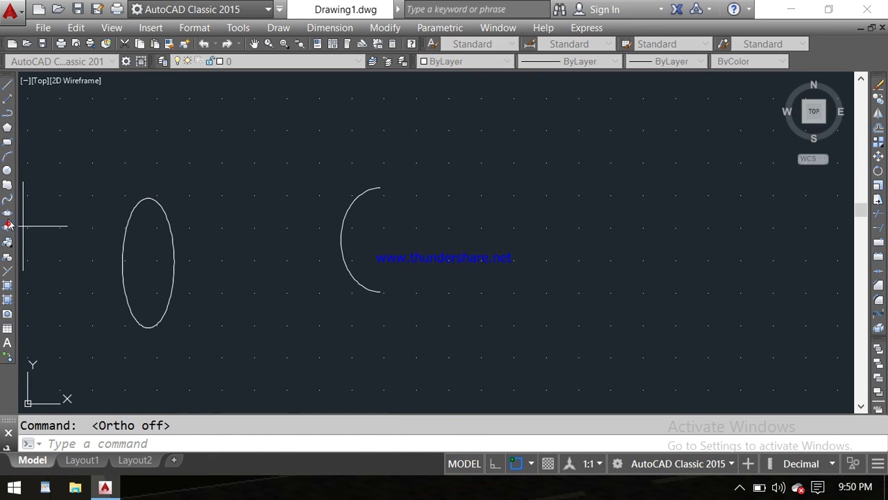
click(500, 180)
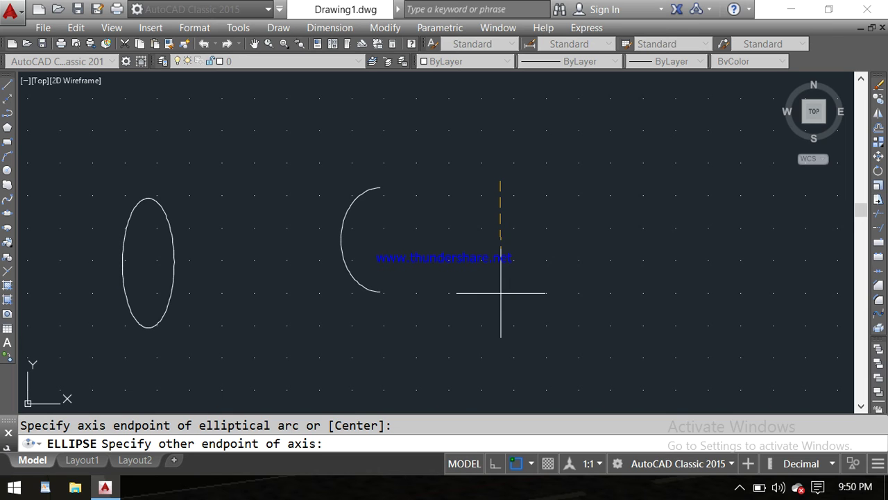
text(8)
key(Return)
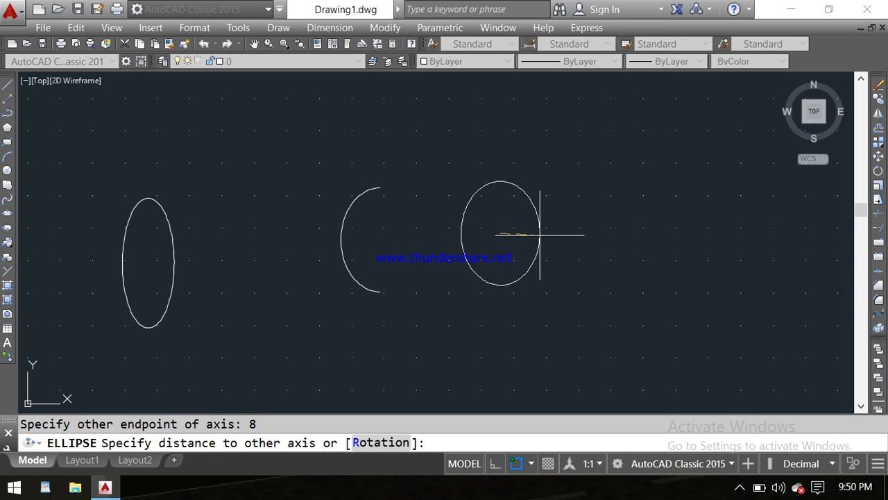
text(3)
key(Return)
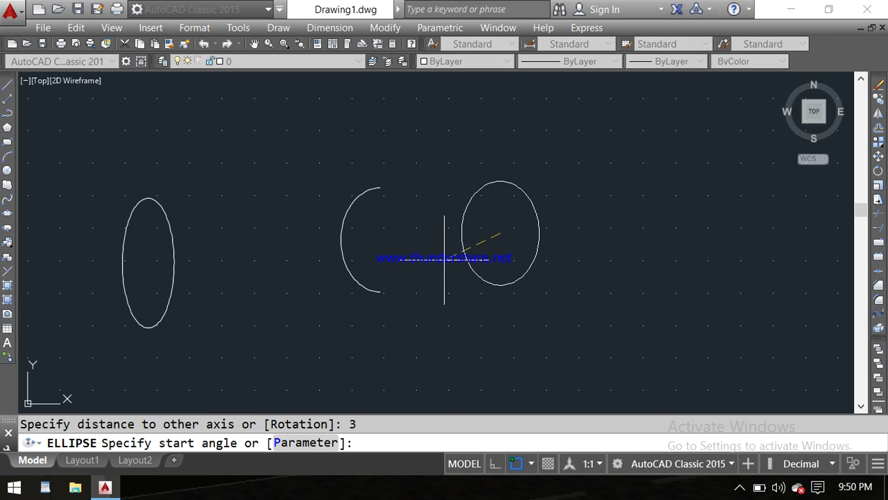
click(476, 193)
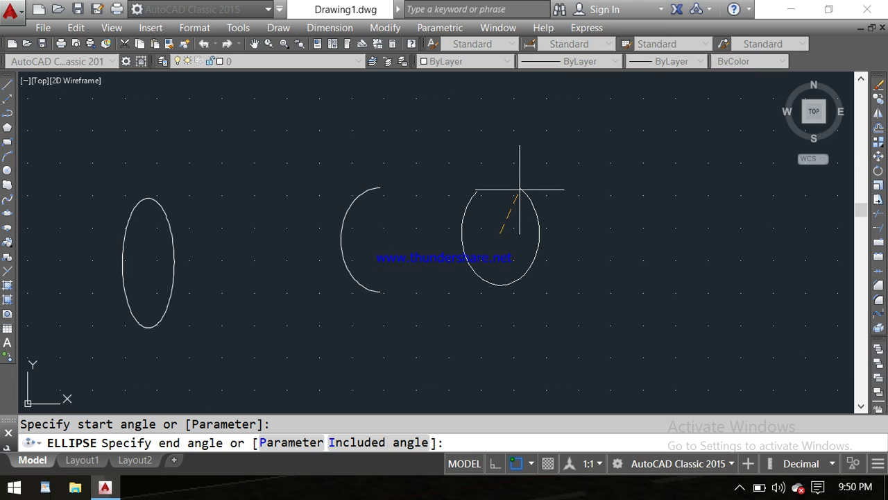
click(522, 192)
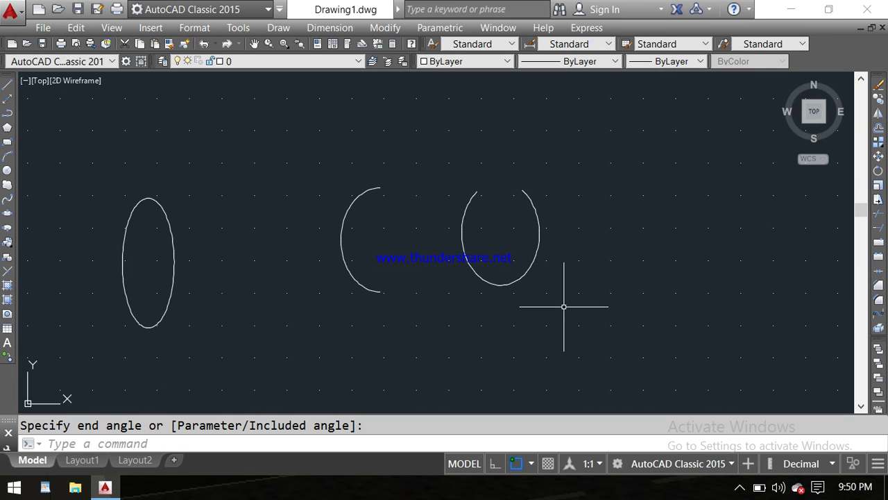
scroll(521, 264, up, 2)
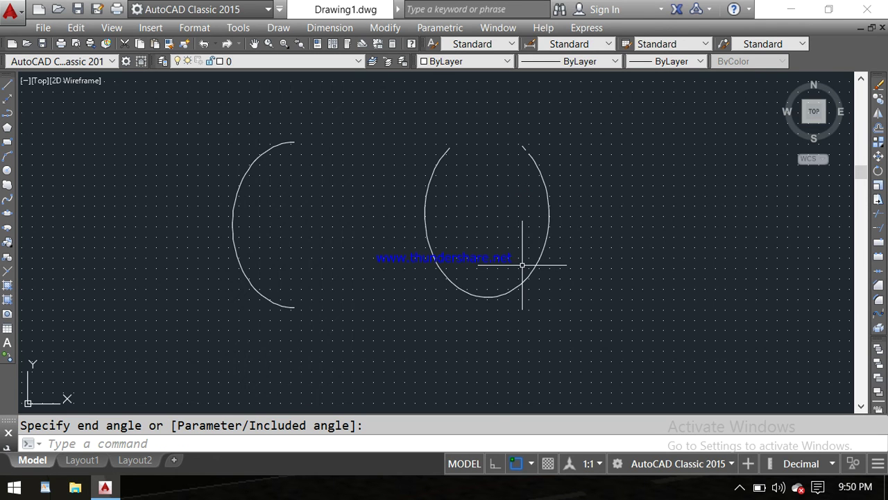
scroll(522, 264, down, 2)
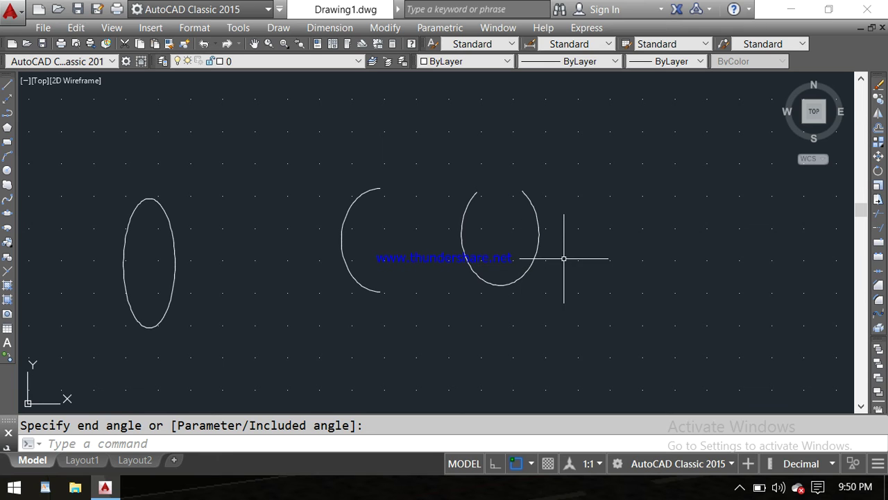
- Delete the second elliptical arc, then select and deselect the ellipse and C-shaped arc
click(540, 206)
click(539, 201)
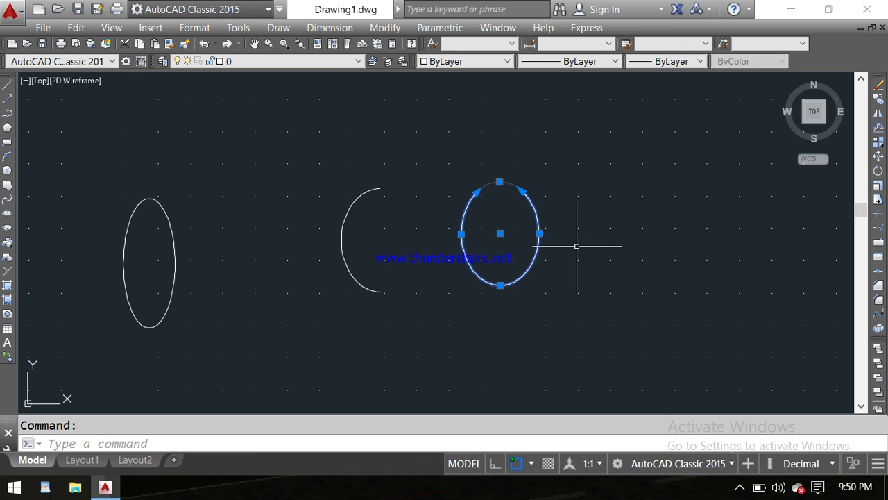
key(Delete)
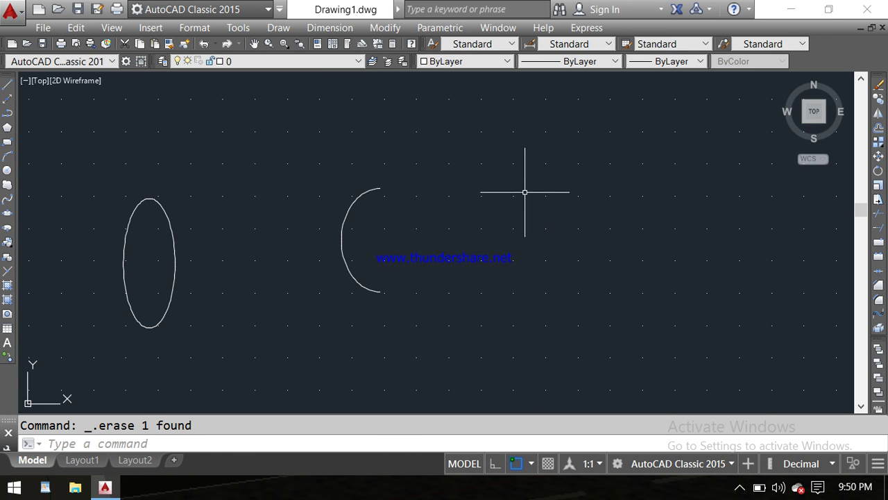
click(524, 190)
click(50, 305)
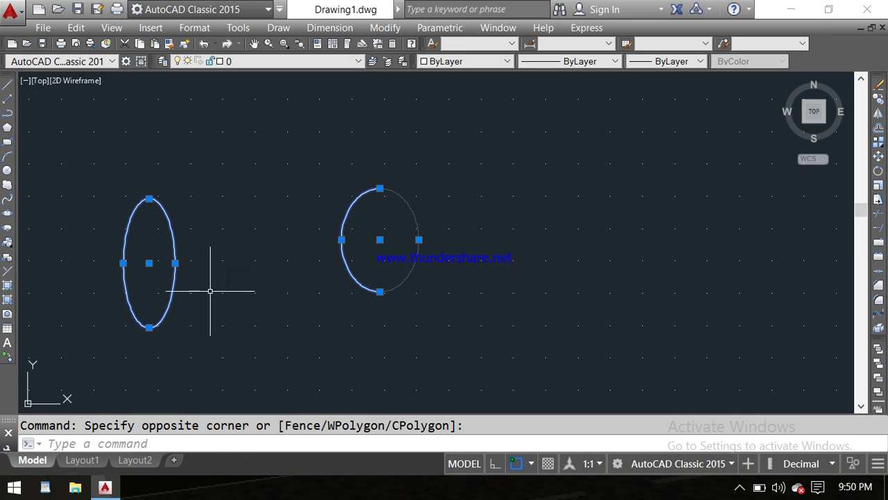
key(Escape)
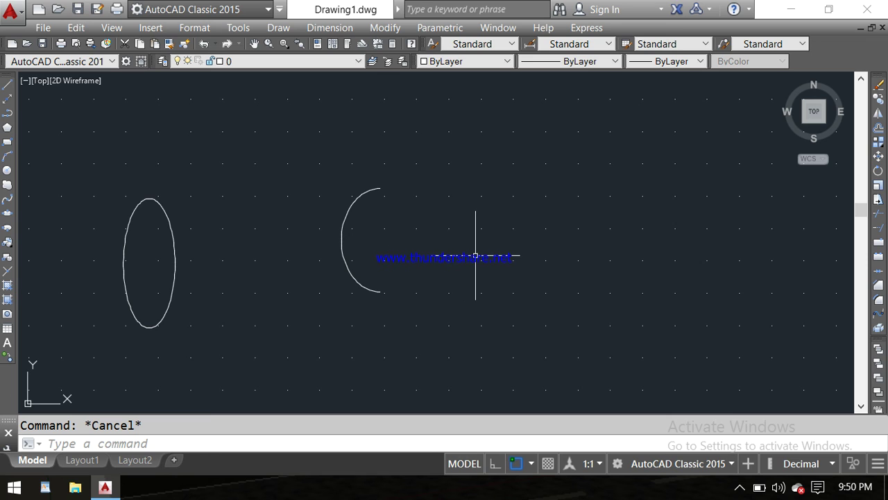
click(6, 157)
click(492, 229)
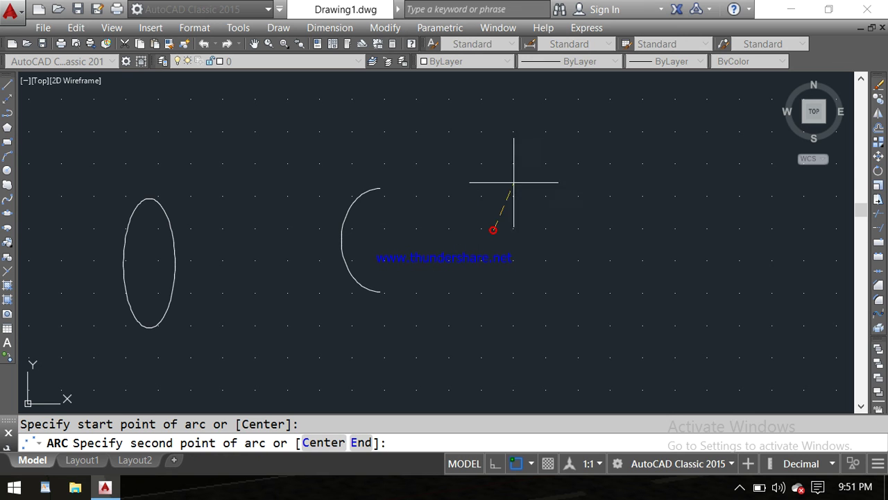
click(535, 154)
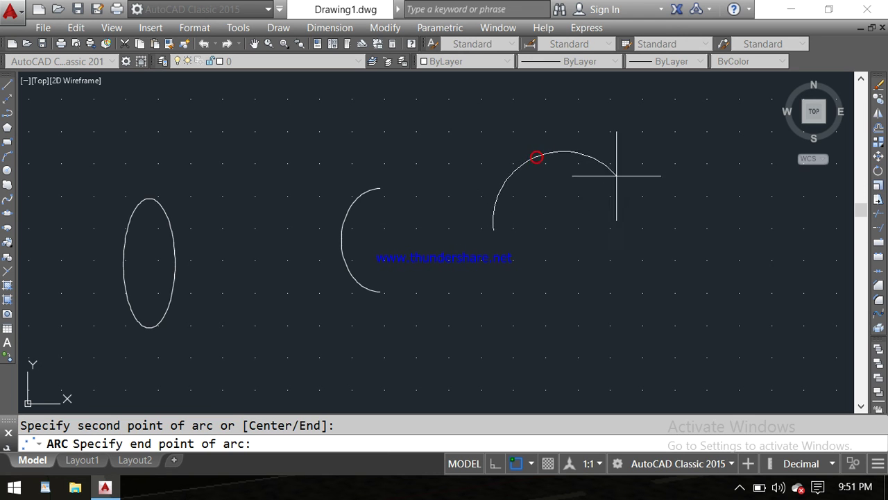
click(645, 227)
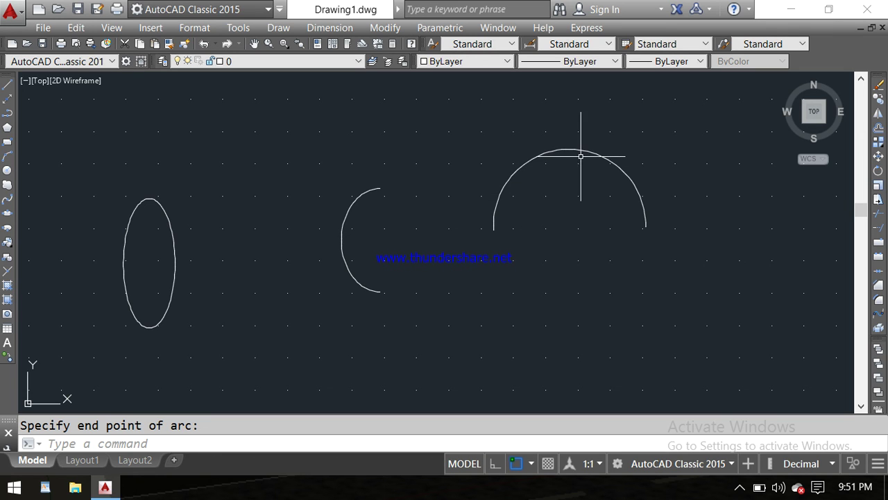
click(545, 231)
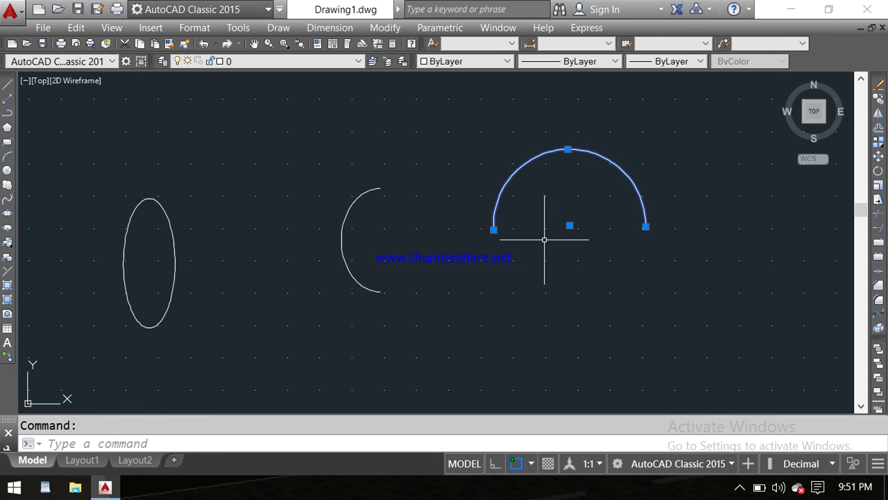
key(Delete)
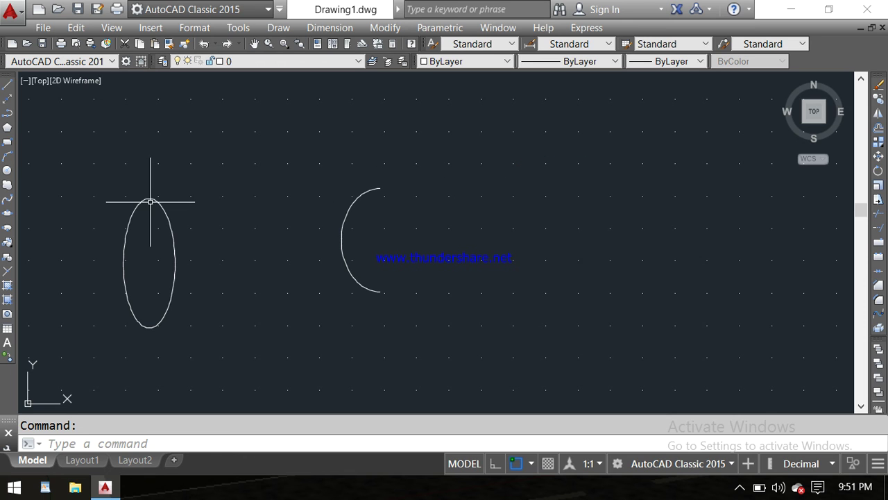
- Window-select the C-shaped elliptical arc and erase it
middle_drag(150, 202, 191, 193)
scroll(208, 174, down, 2)
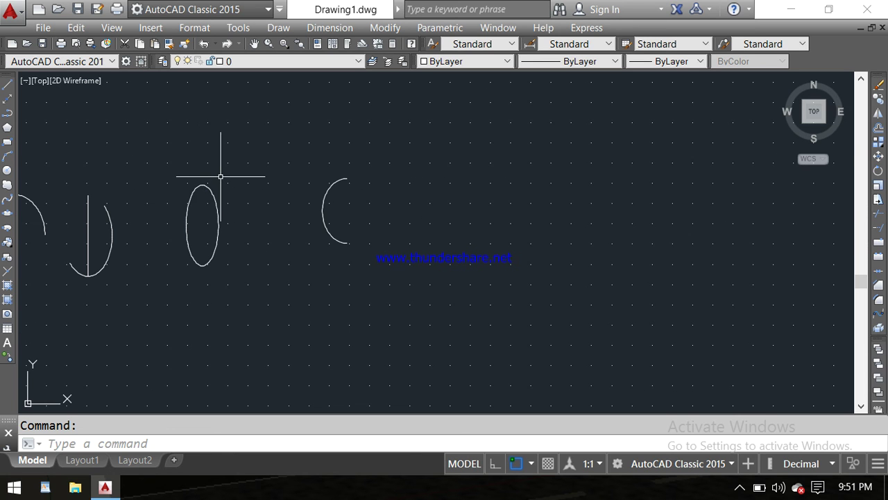
click(195, 168)
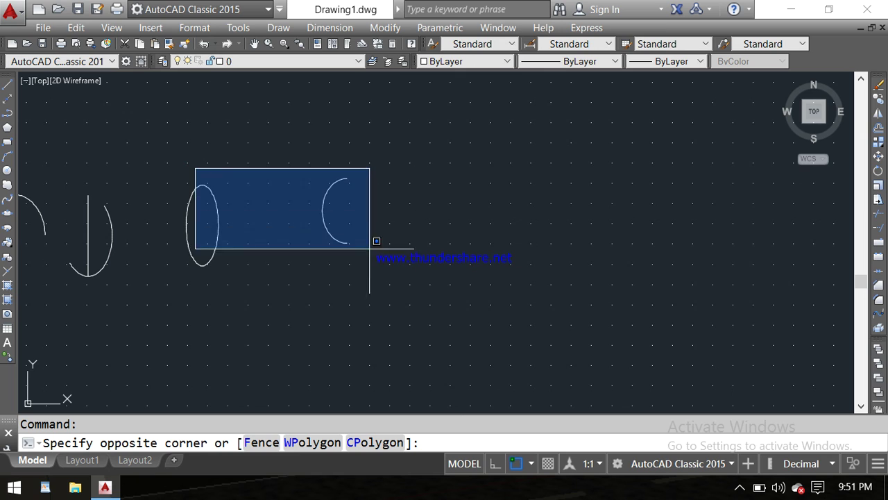
click(356, 284)
key(Delete)
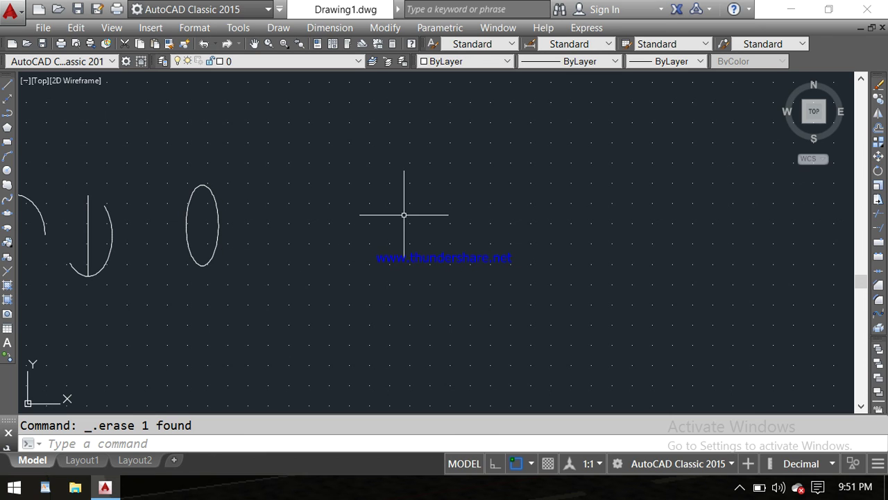
- Crossing-select all 11 remaining ellipses, arcs and lines and erase them, leaving an empty canvas
middle_drag(261, 182, 482, 188)
click(492, 170)
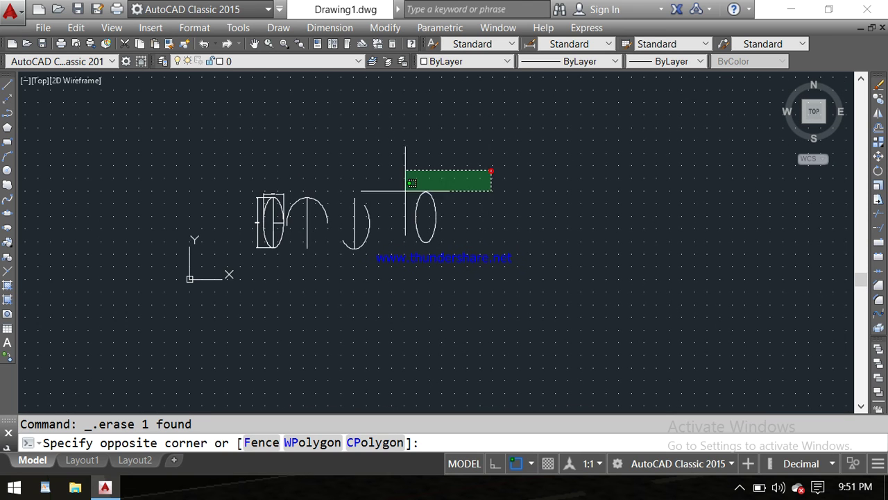
click(251, 274)
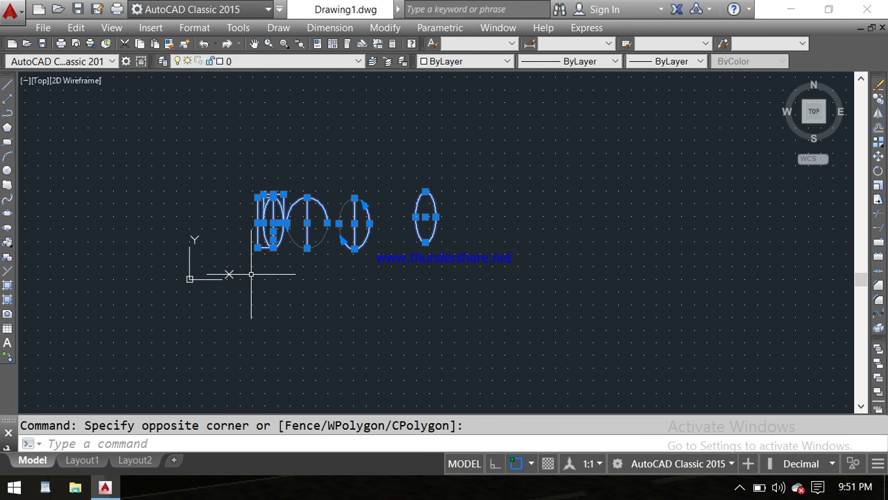
key(Delete)
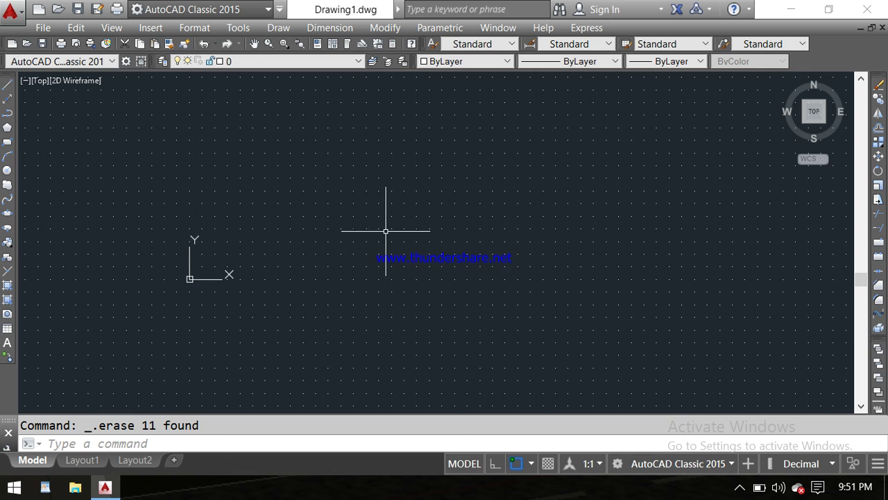
scroll(386, 229, down, 2)
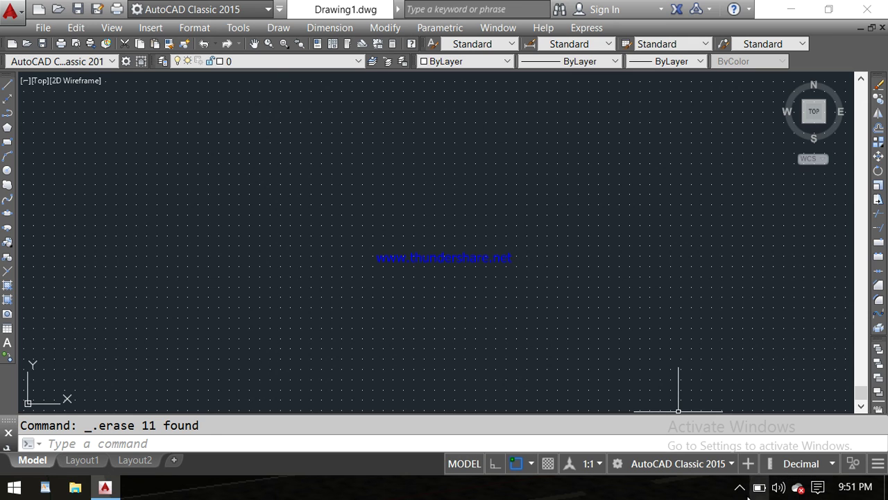
click(740, 487)
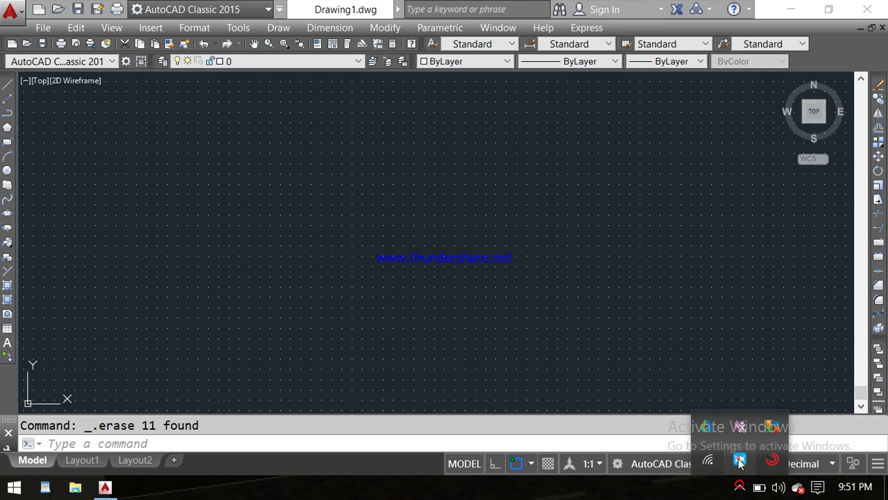